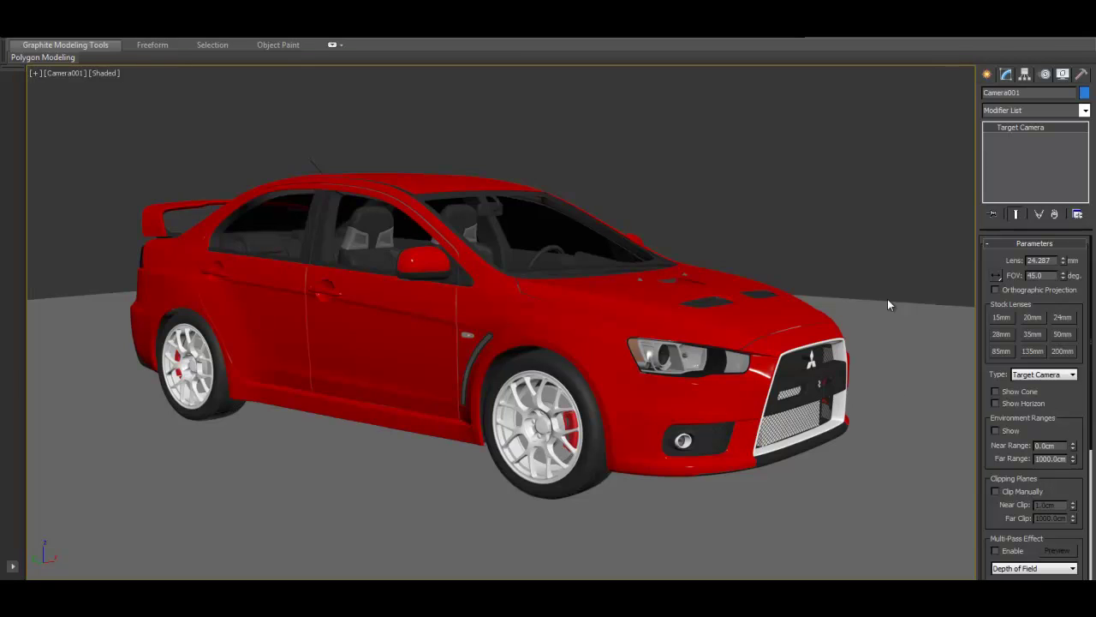
# Nudge the Camera001 view slightly and open the NVIDIA iray Render Setup.
pyautogui.moveTo(769, 450); pyautogui.dragTo(763, 444, button='middle')
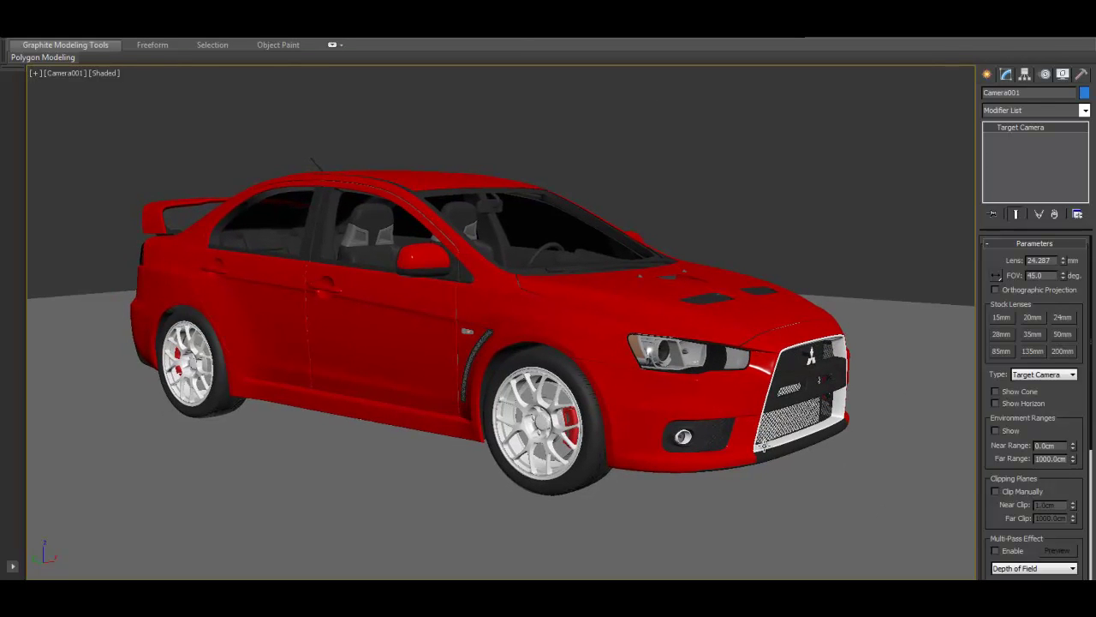
pyautogui.hotkey('alt', 'r')
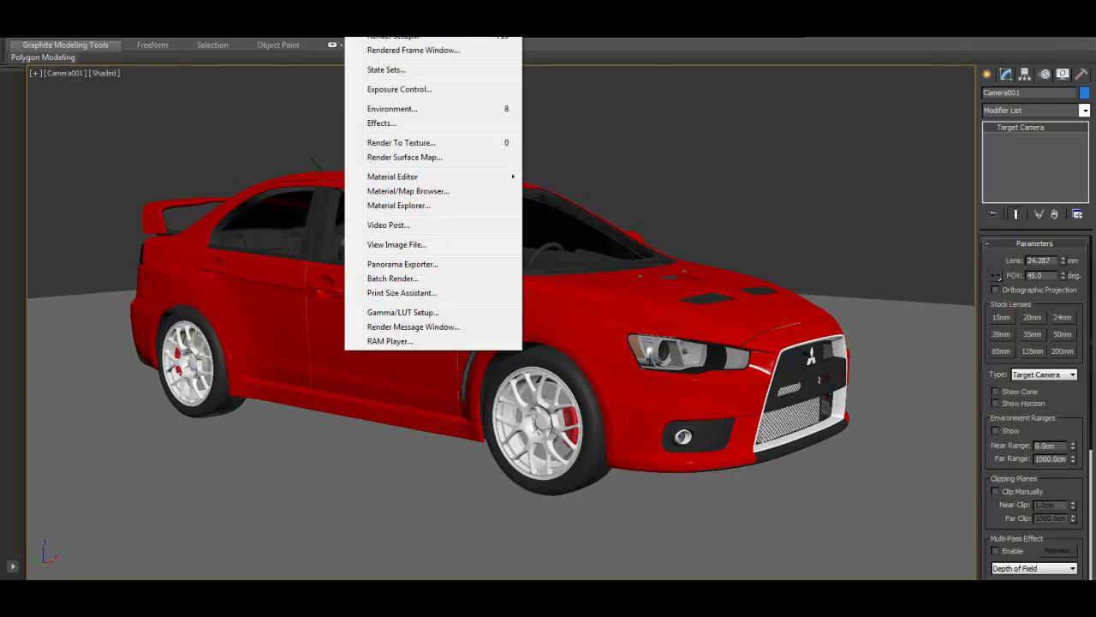
pyautogui.click(385, 38)
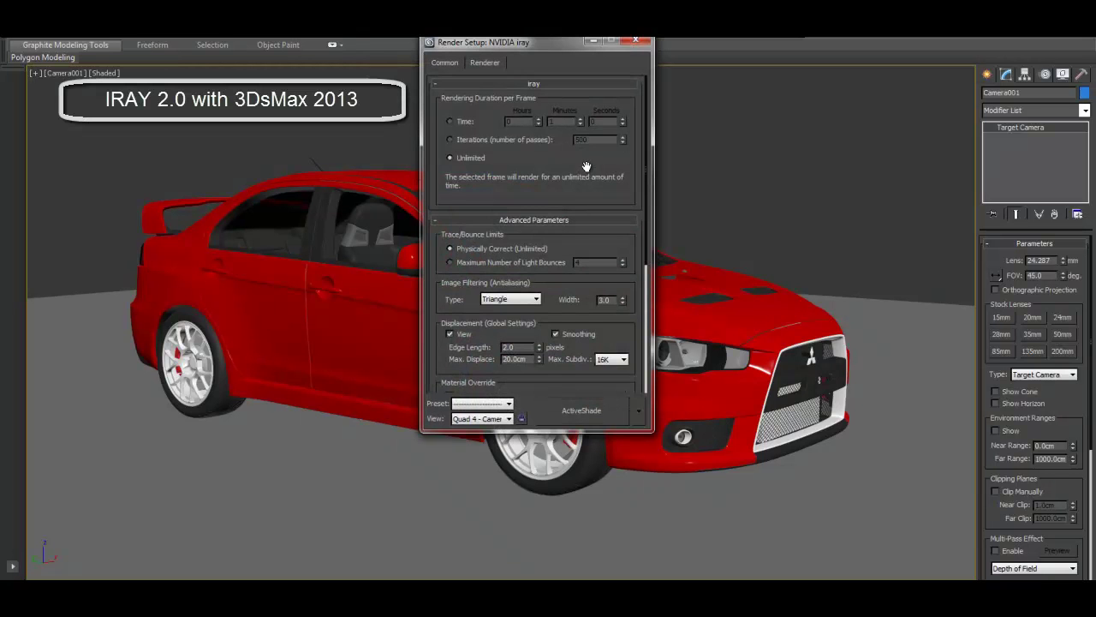
# Scroll through the iray settings and launch an ActiveShade preview of the camera view.
pyautogui.scroll(-1, 561, 369)
pyautogui.scroll(-2, 562, 369)
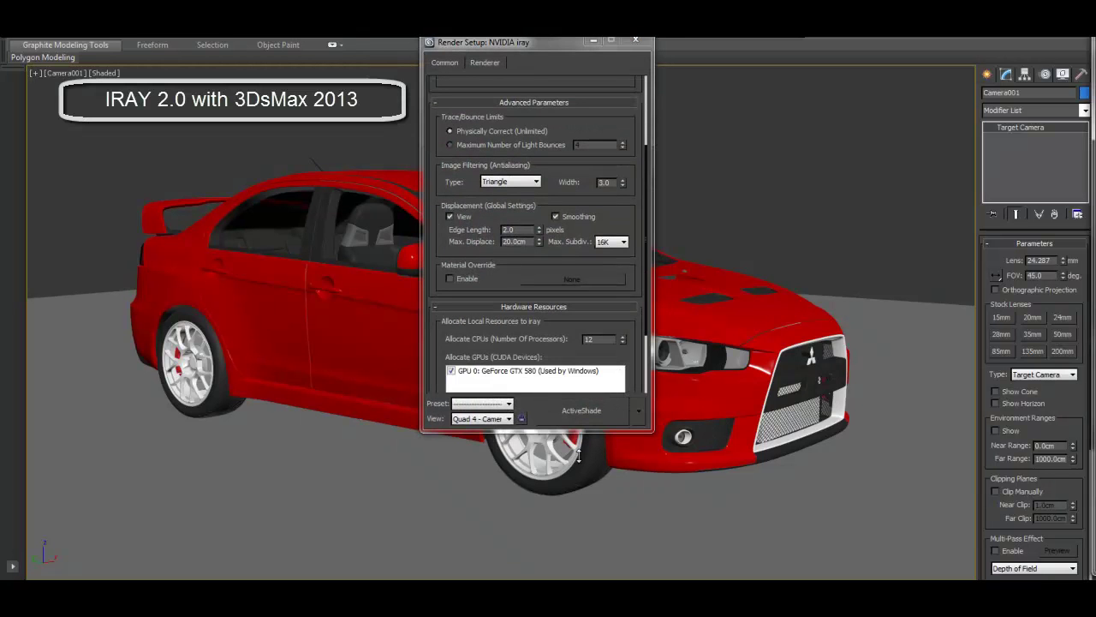
pyautogui.hotkey('shift', 'q')
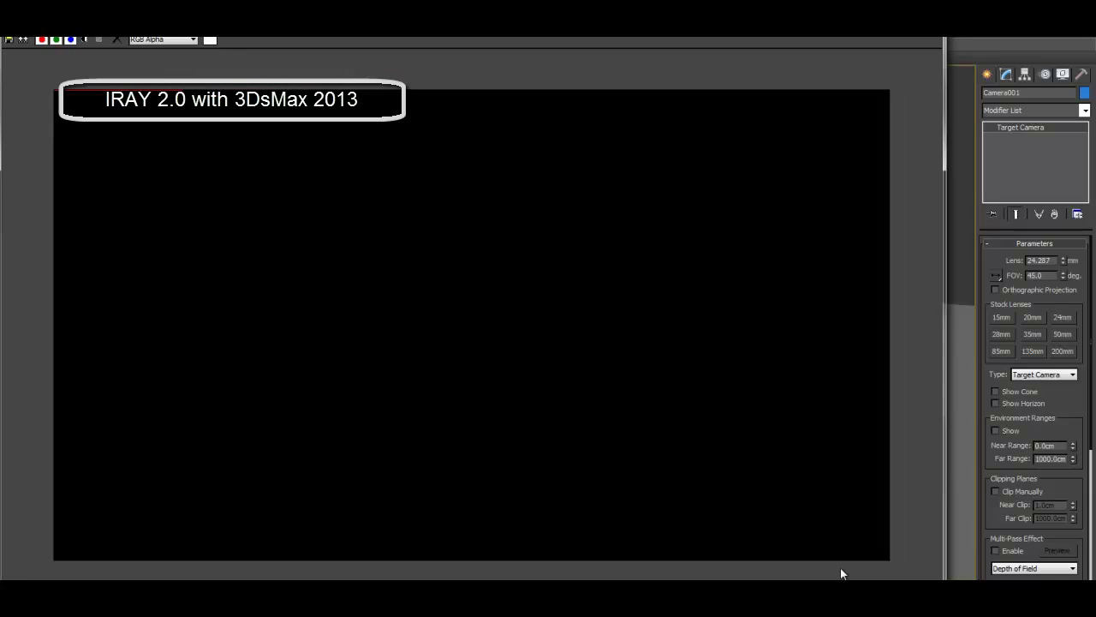
# Shrink and reposition the ActiveShade window, then minimize the iray Render Setup.
pyautogui.moveTo(945, 579)
pyautogui.mouseDown()
pyautogui.moveTo(697, 408)
pyautogui.moveTo(597, 486)
pyautogui.moveTo(697, 464)
pyautogui.mouseUp()
pyautogui.moveTo(472, 41); pyautogui.dragTo(554, 58)
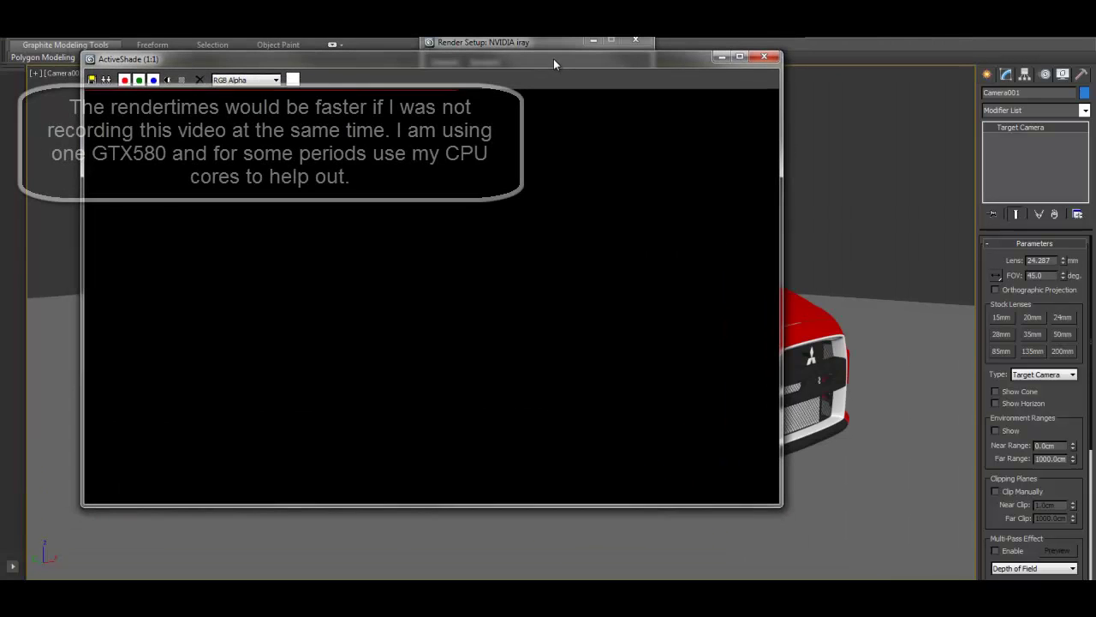
pyautogui.click(590, 42)
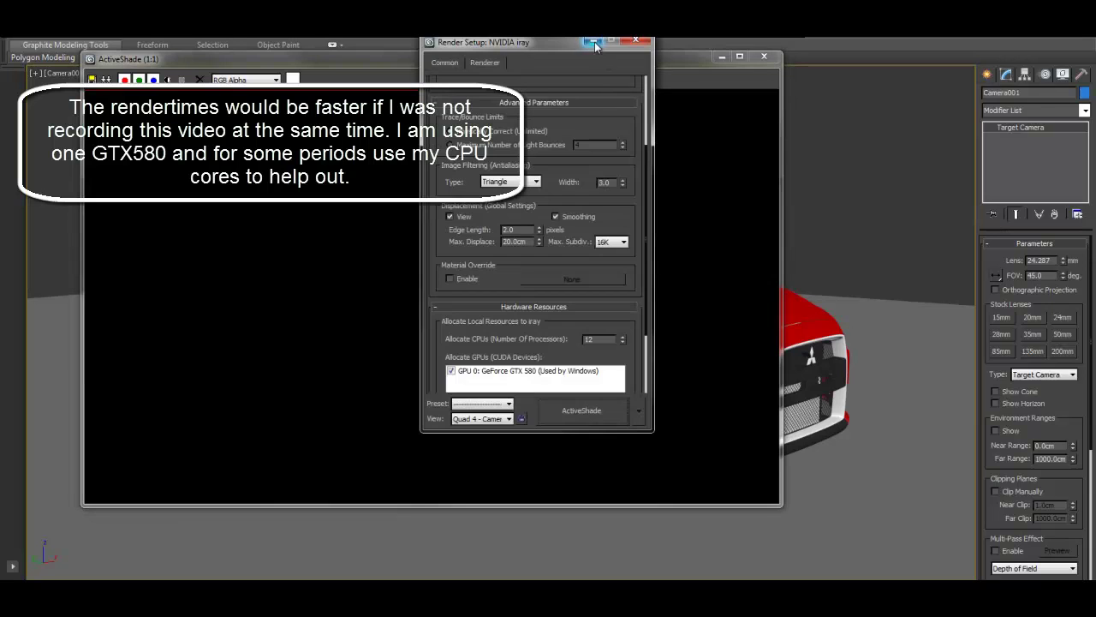
pyautogui.click(593, 42)
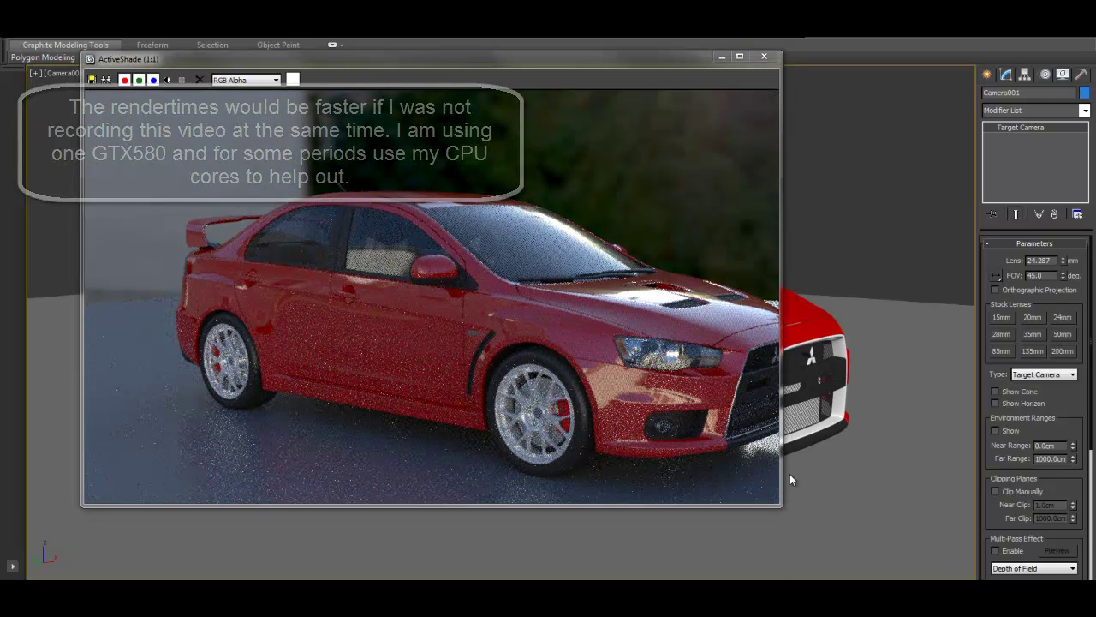
# Enlarge the ActiveShade window so the iray preview of the red car can refine.
pyautogui.moveTo(781, 505); pyautogui.dragTo(918, 548)
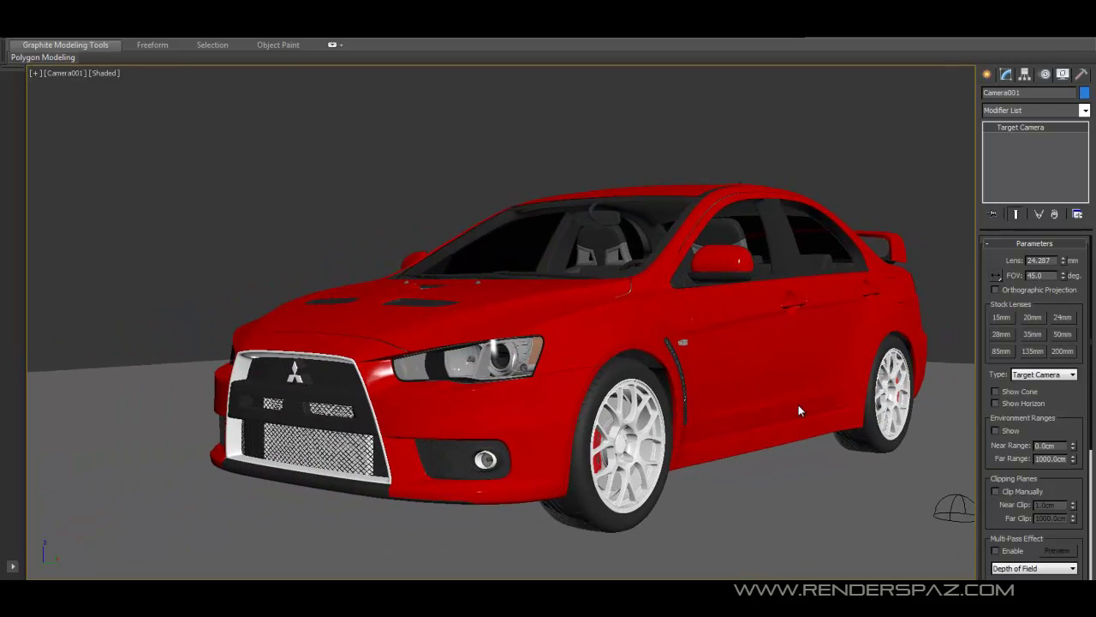
# Orbit and dolly Camera001 into a close-up of the car's front headlight and grille.
pyautogui.keyDown('alt'); pyautogui.moveTo(798, 406); pyautogui.dragTo(799, 405, button='middle'); pyautogui.keyUp('alt')
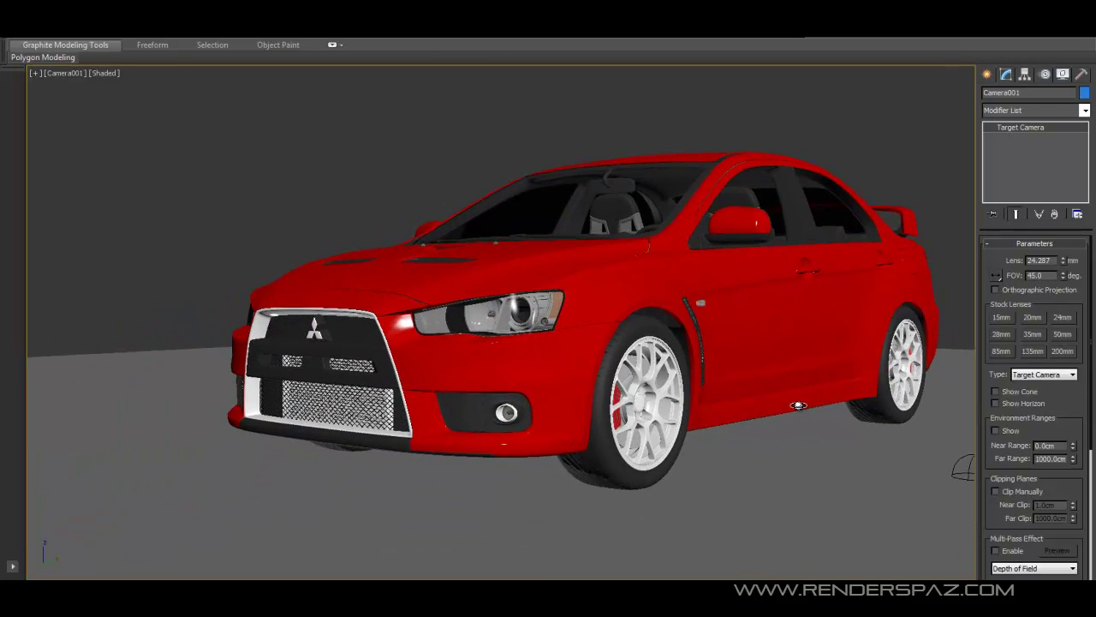
pyautogui.scroll(2, 798, 404)
pyautogui.scroll(5, 799, 404)
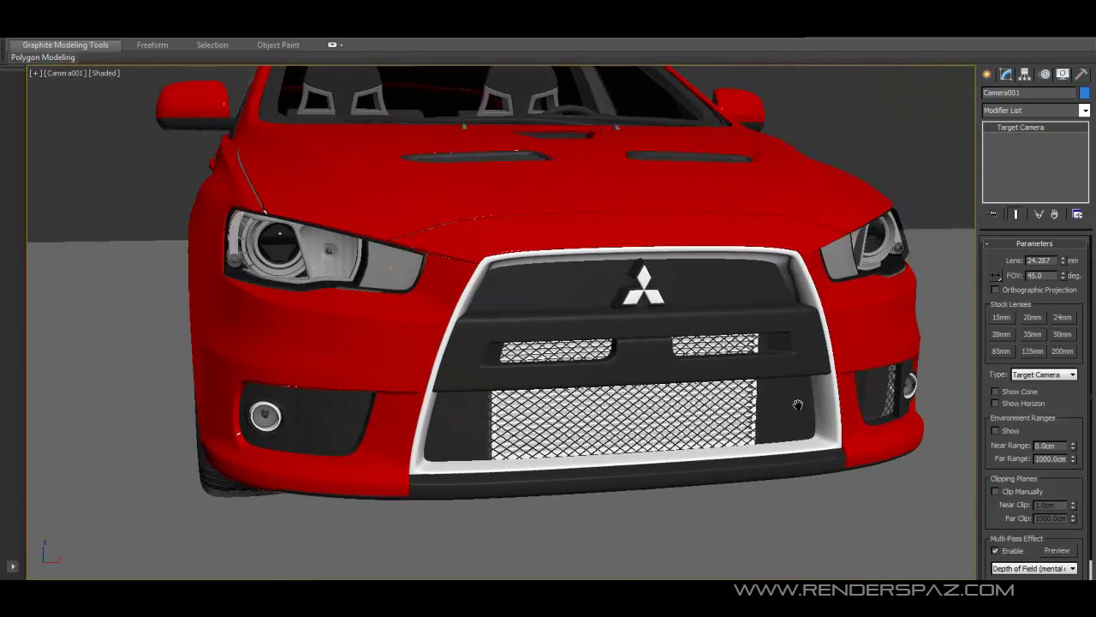
pyautogui.scroll(5, 799, 409)
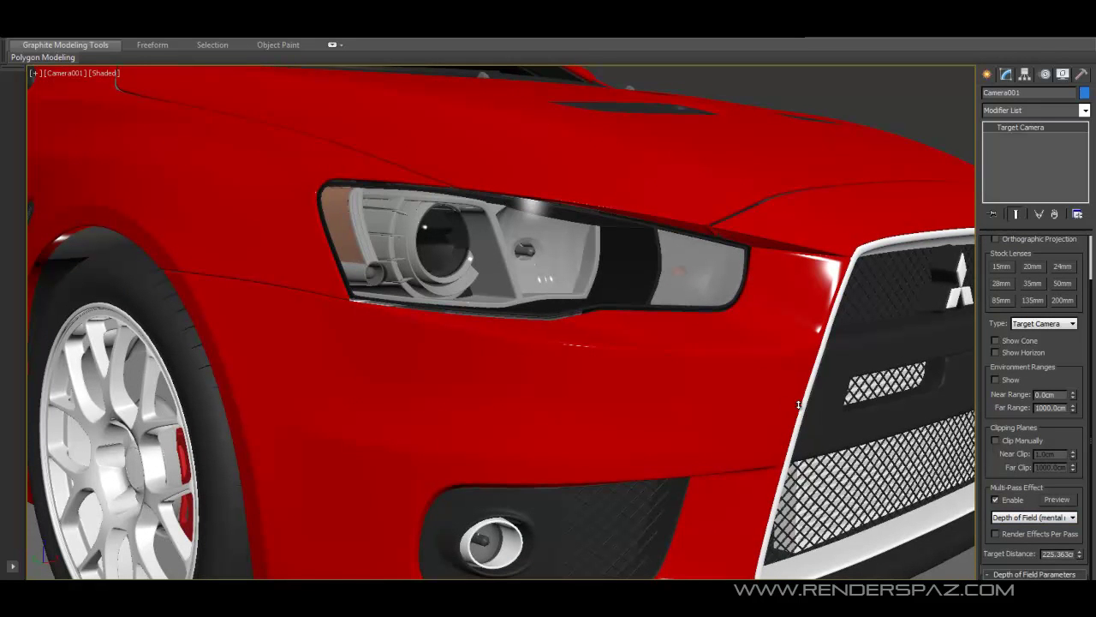
# From Top view, pull the camera's target distance down to 137.472 onto the headlight, then return to Camera001.
pyautogui.press('p')
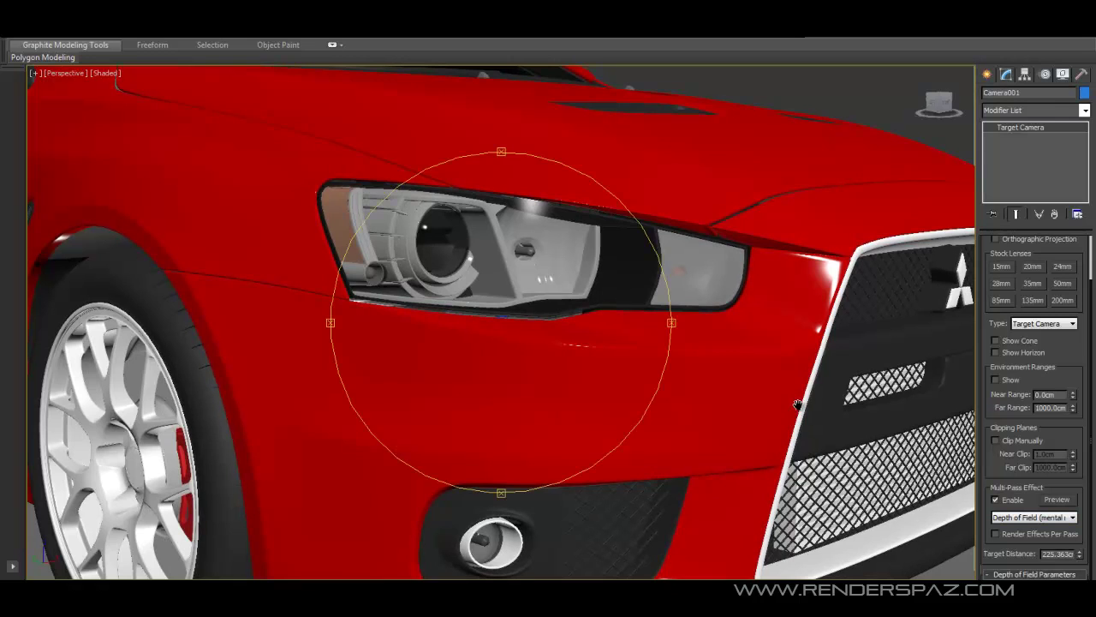
pyautogui.press('t')
pyautogui.scroll(-3, 798, 404)
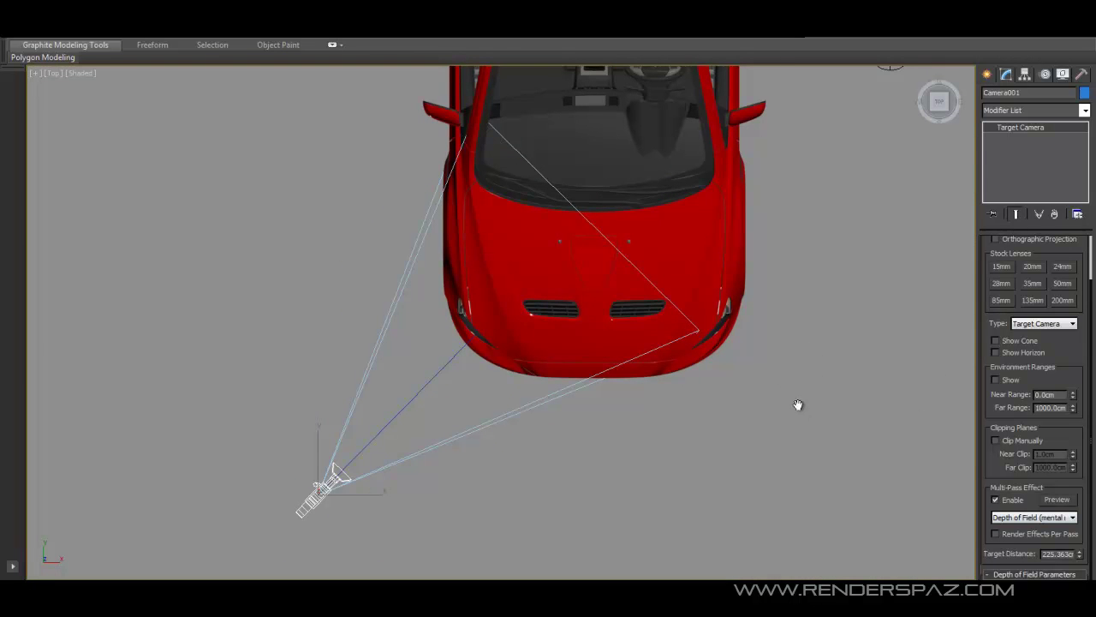
pyautogui.moveTo(799, 405); pyautogui.dragTo(798, 405)
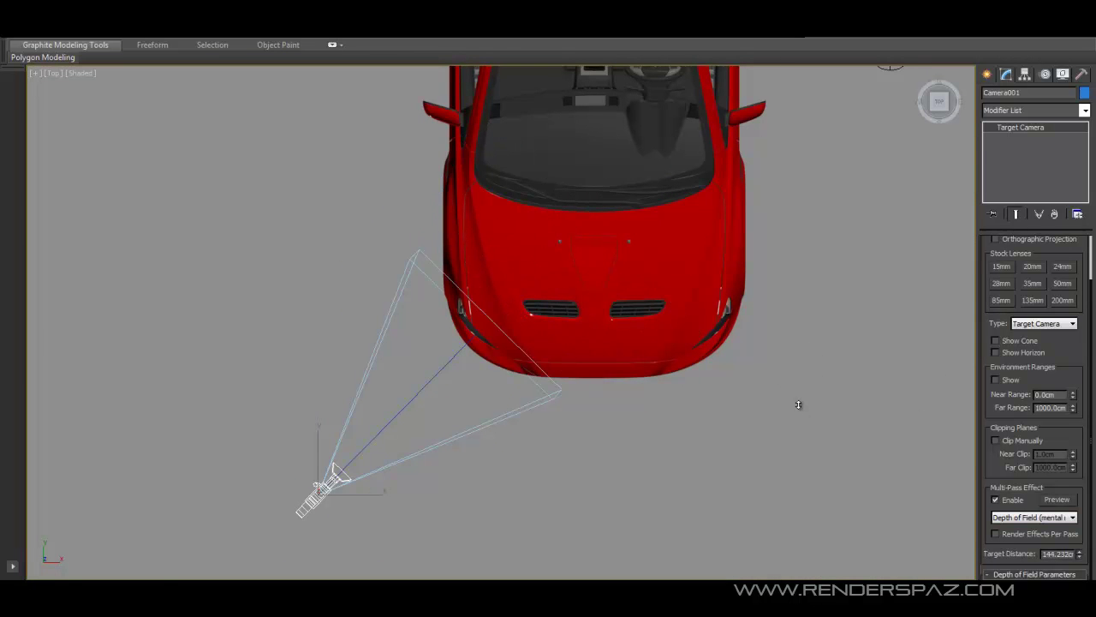
pyautogui.press('c')
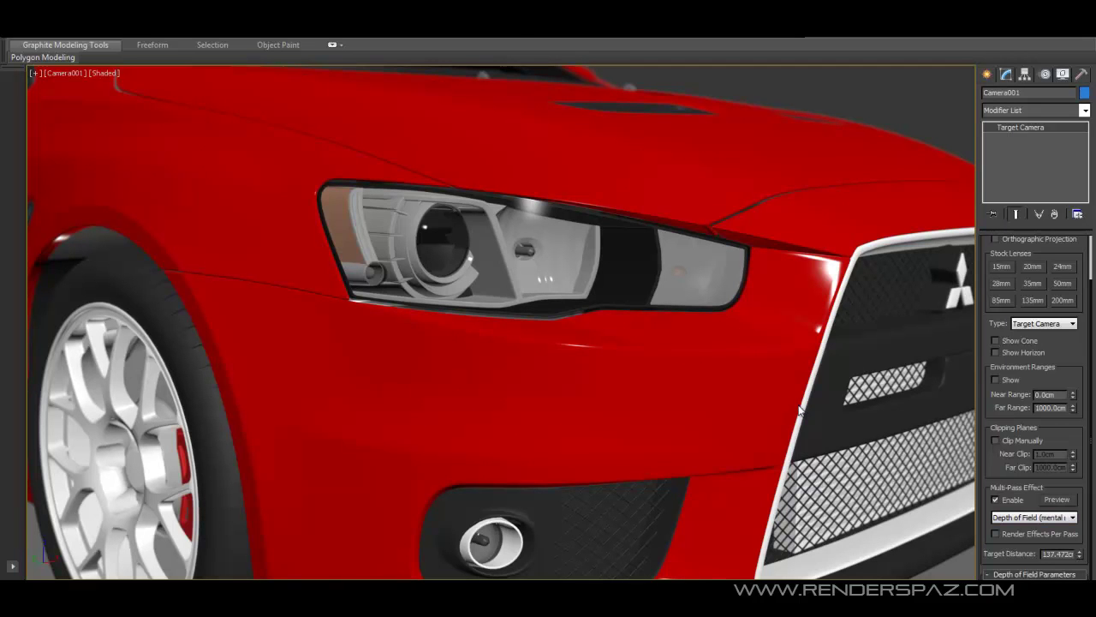
# Switch iray Render Setup from ActiveShade to Render mode and render the headlight close-up at 1280×720.
pyautogui.hotkey('alt', 'r')
pyautogui.press('Down')
pyautogui.press('Return')
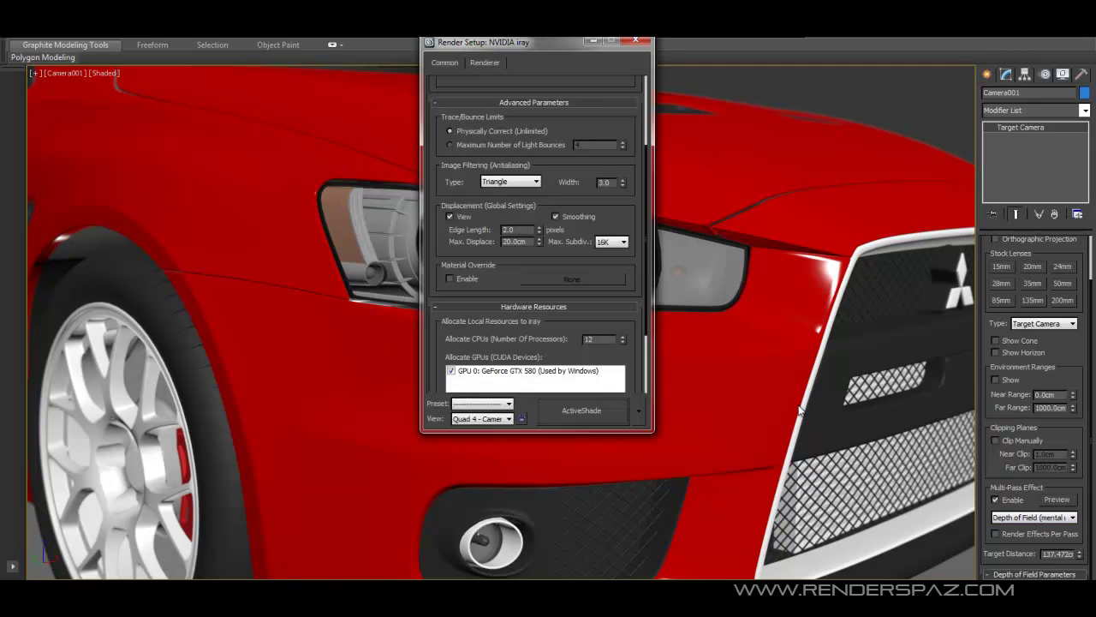
pyautogui.click(638, 410)
pyautogui.click(703, 432)
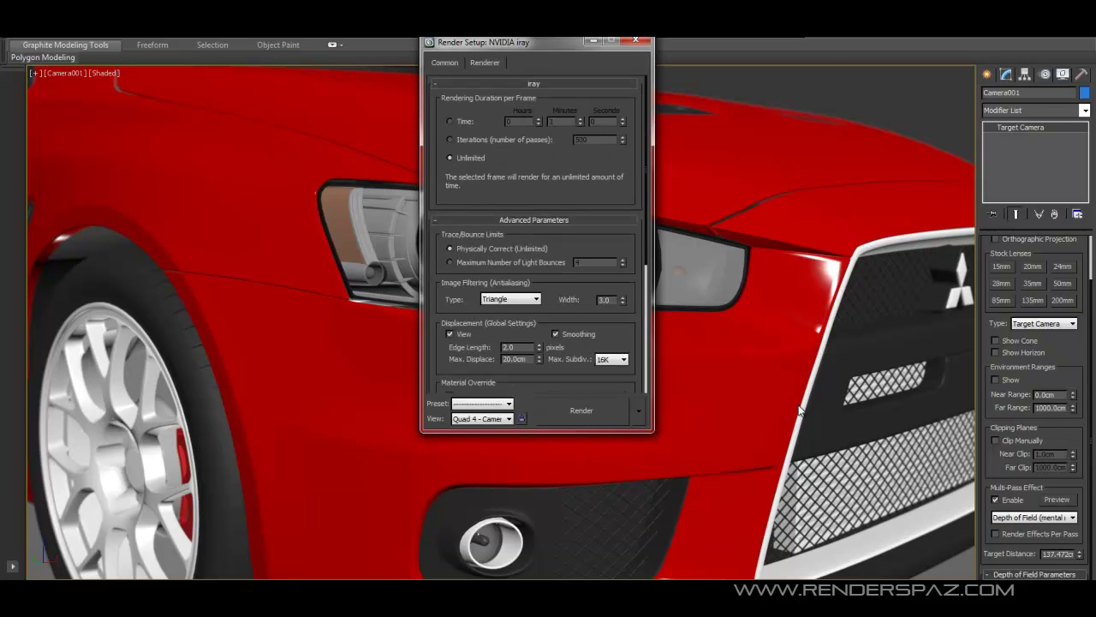
pyautogui.hotkey('shift', 'q')
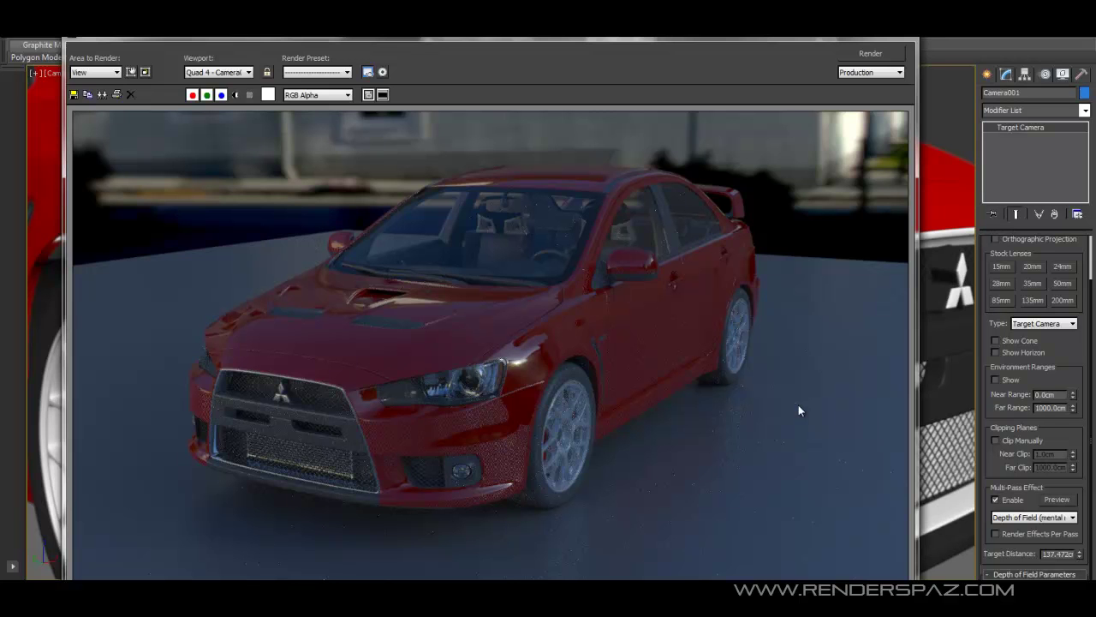
pyautogui.hotkey('shift', 'q')
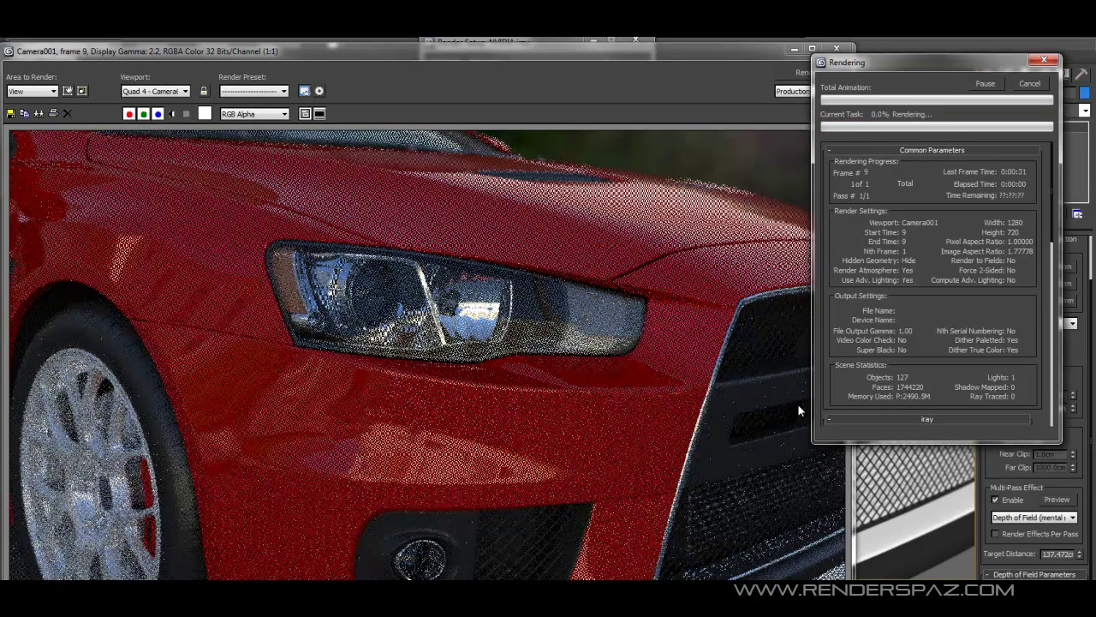
# Keep the Rendered Frame Window in front while the headlight close-up converges to a clean image.
pyautogui.click(797, 411)
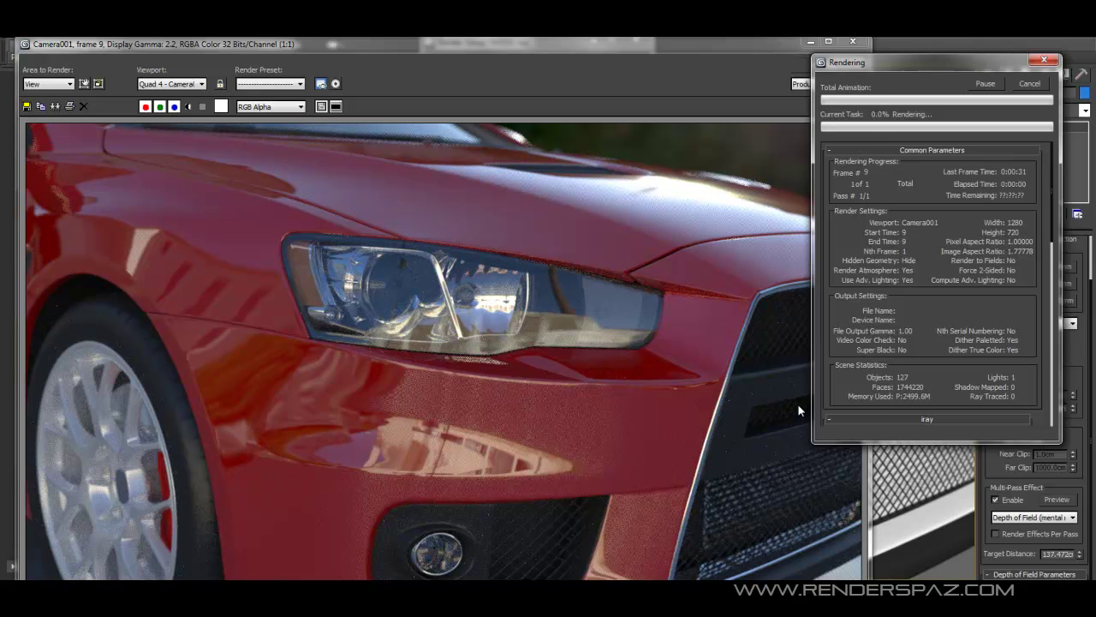
pyautogui.click(797, 410)
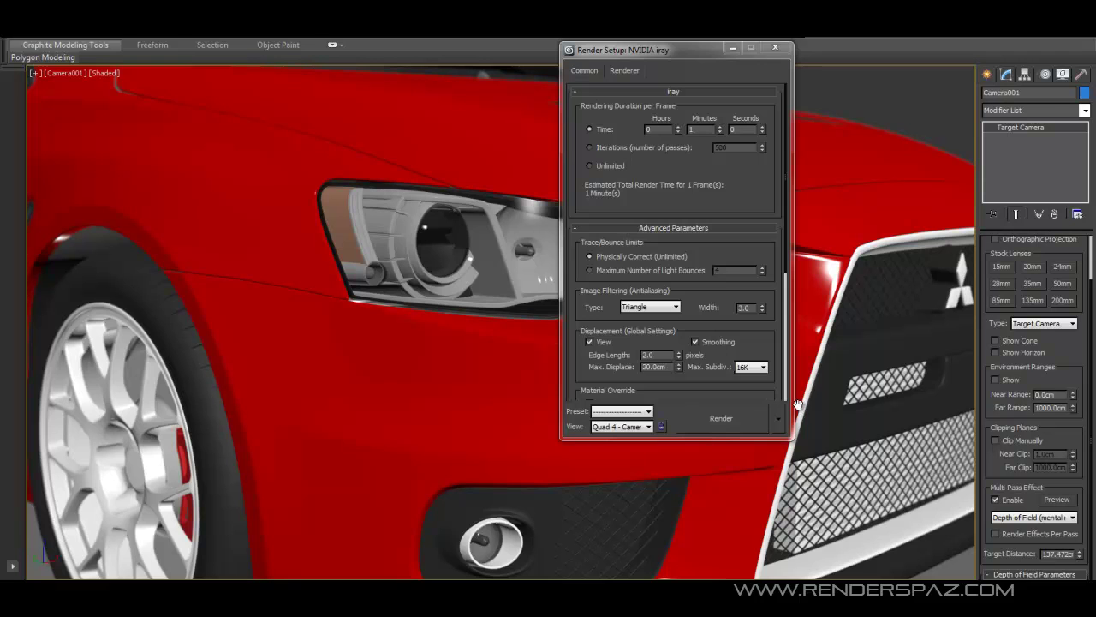
# Set iray's Allocate CPUs to 1 under Hardware Resources and close Render Setup.
pyautogui.scroll(-2, 799, 409)
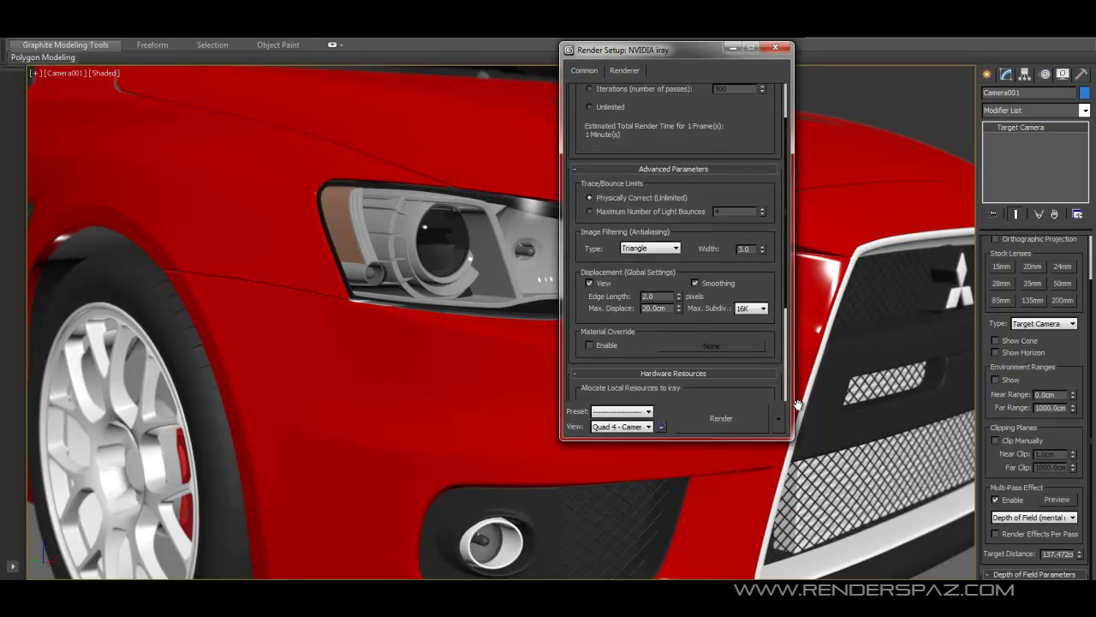
pyautogui.scroll(-2, 799, 409)
pyautogui.scroll(-2, 799, 410)
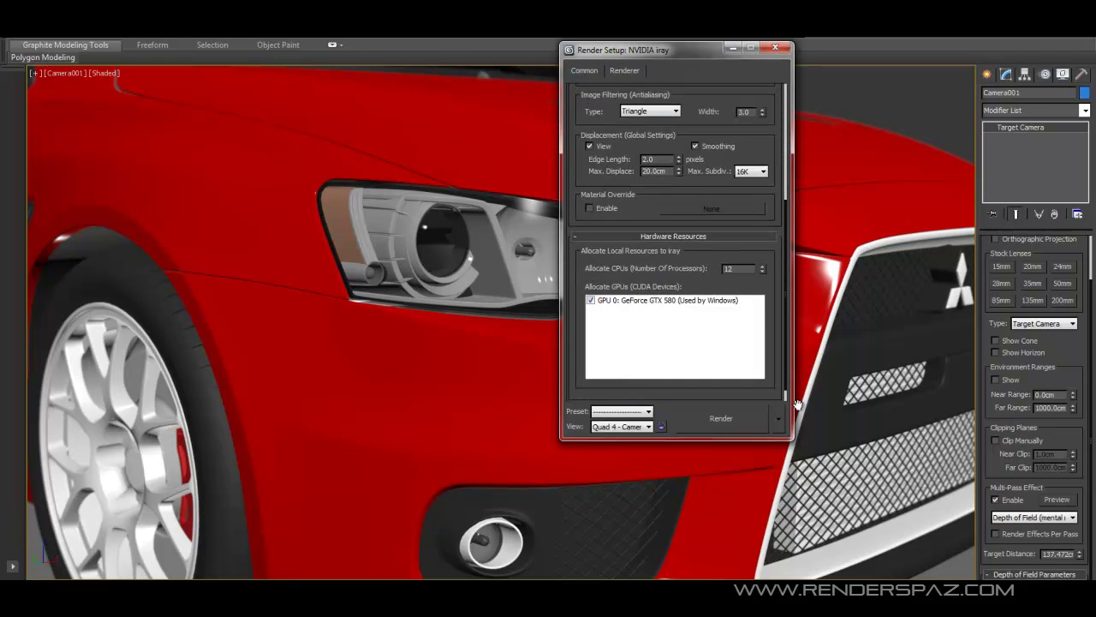
pyautogui.write('1,3,5-12')
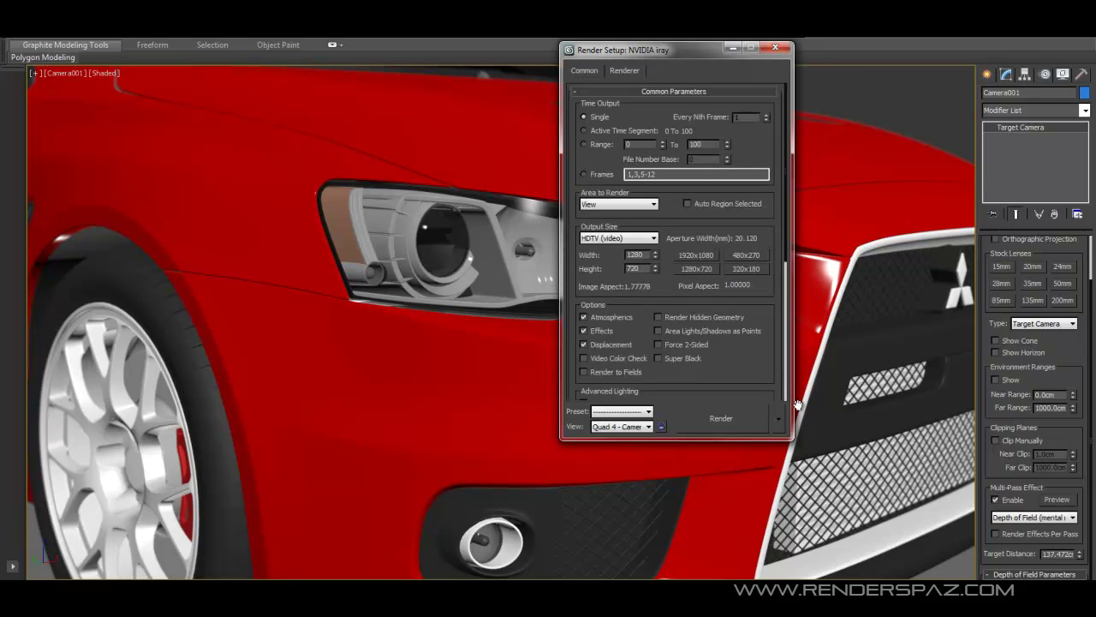
pyautogui.click(775, 48)
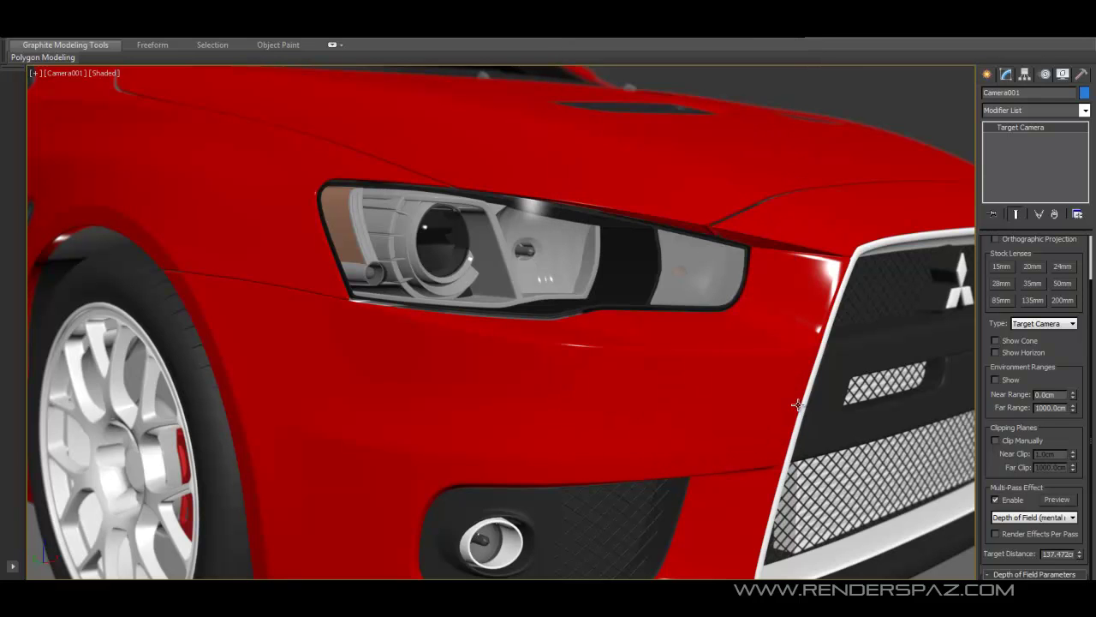
# Reframe Camera001 onto the grille's Mitsubishi emblem, check it in Top view, and start its iray render.
pyautogui.scroll(3, 798, 404)
pyautogui.keyDown('alt'); pyautogui.moveTo(798, 411); pyautogui.dragTo(798, 405, button='middle'); pyautogui.keyUp('alt')
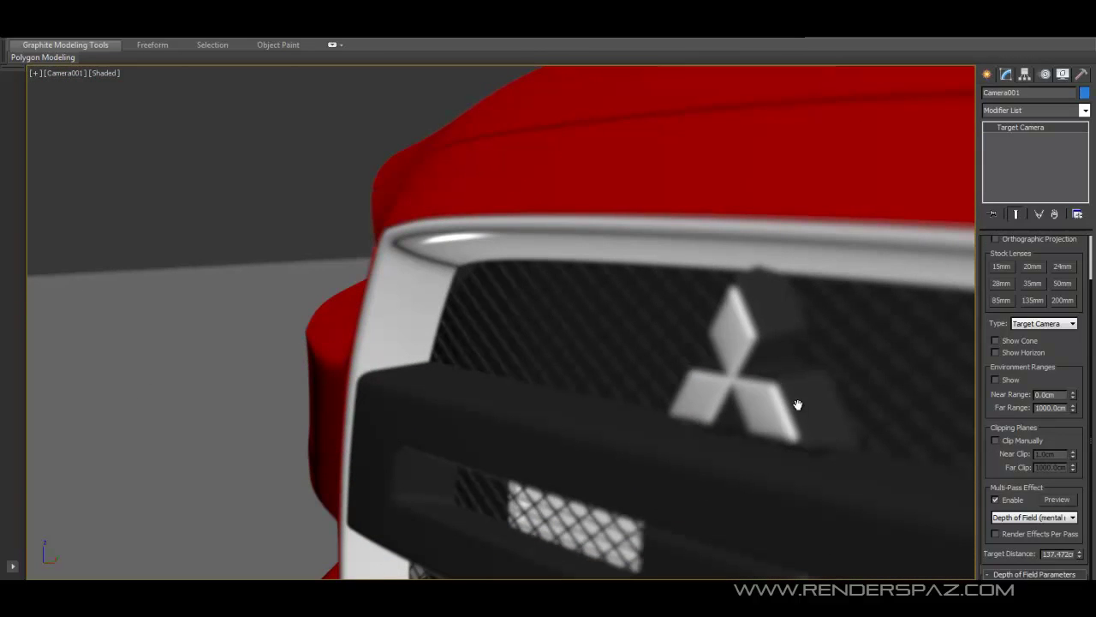
pyautogui.press('t')
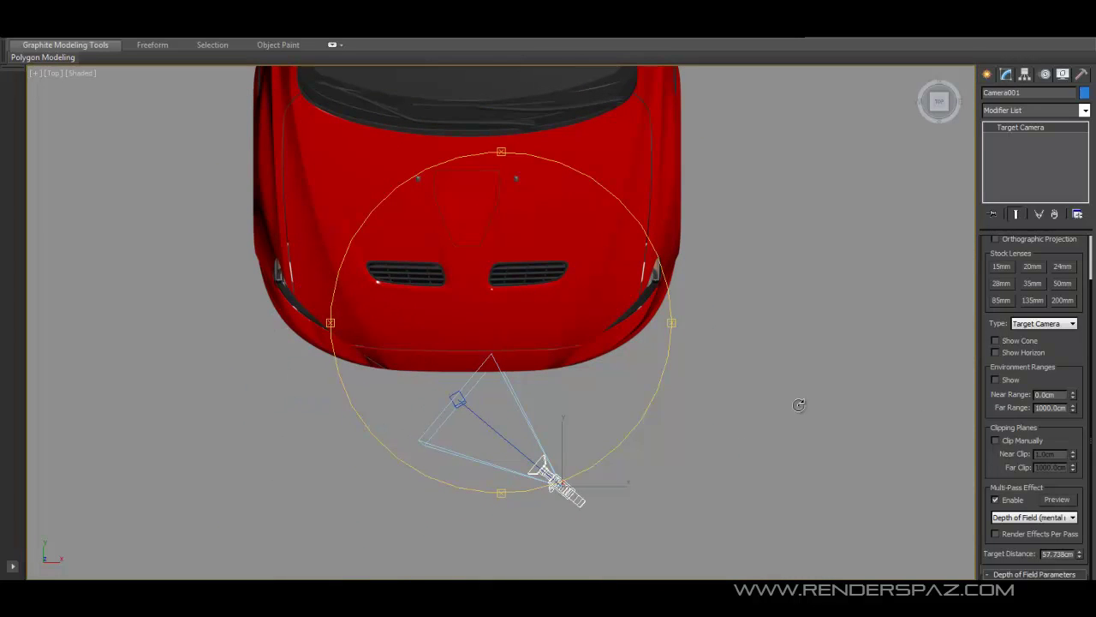
pyautogui.press('c')
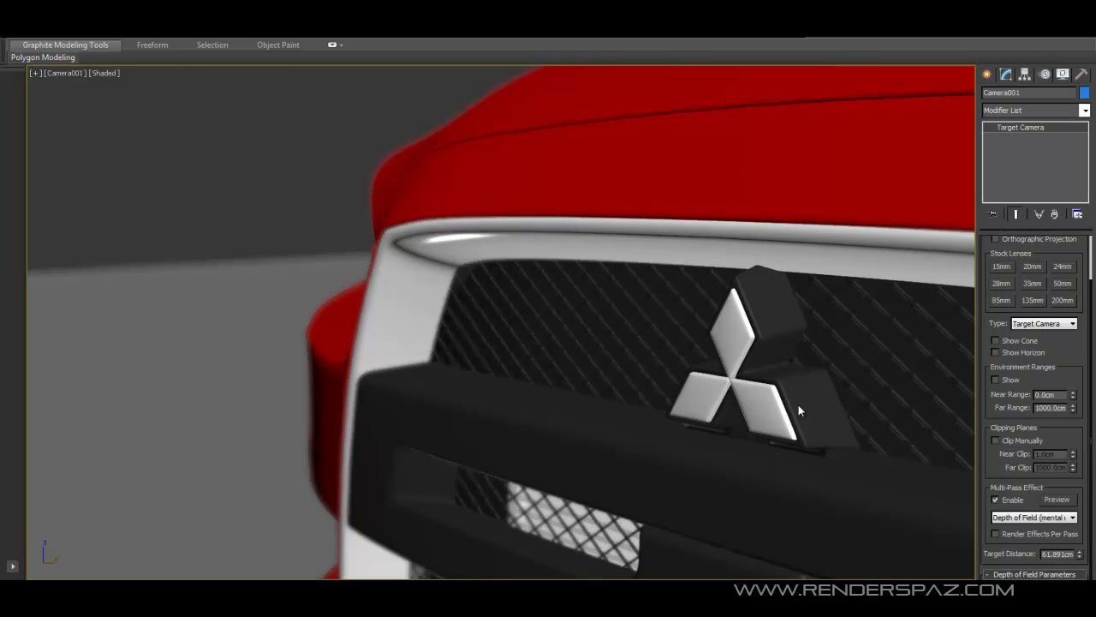
pyautogui.hotkey('alt', 'r')
pyautogui.press('Return')
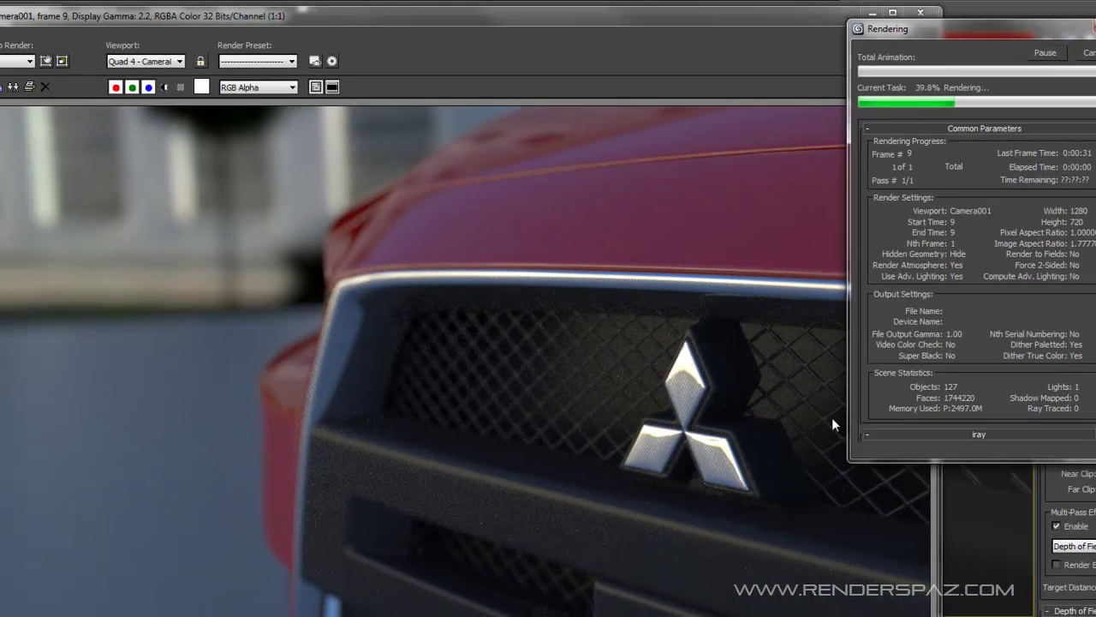
# Bring the finished emblem close-up render, sharp against a blurred background, to the front.
pyautogui.click(832, 417)
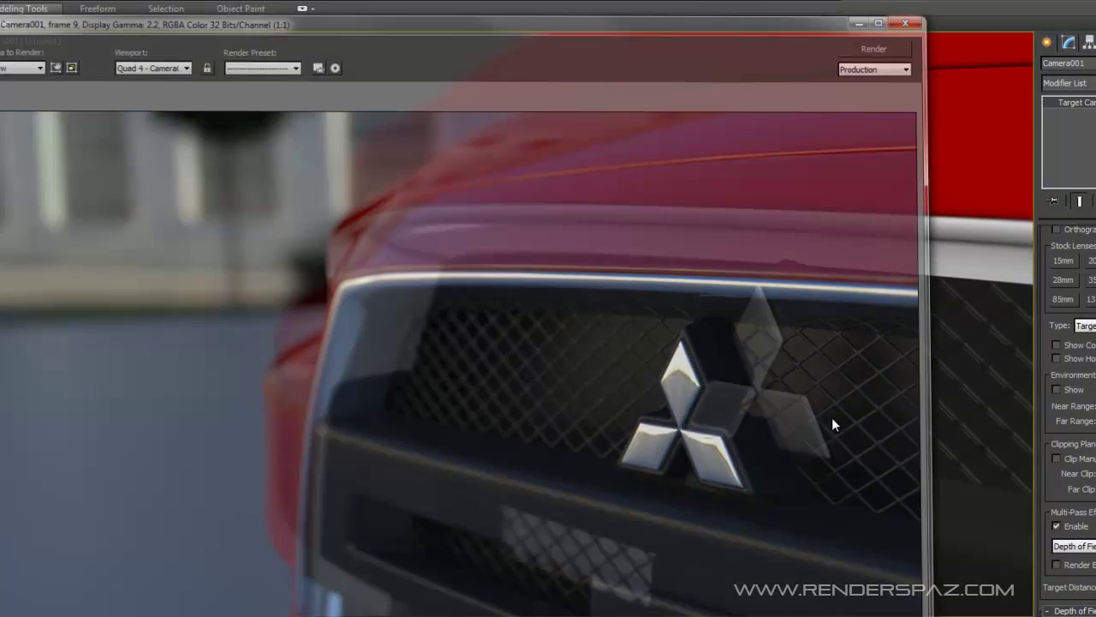
# Jump to another animation frame, check Camera001's placement from Perspective, then render the camera view.
pyautogui.press('/')
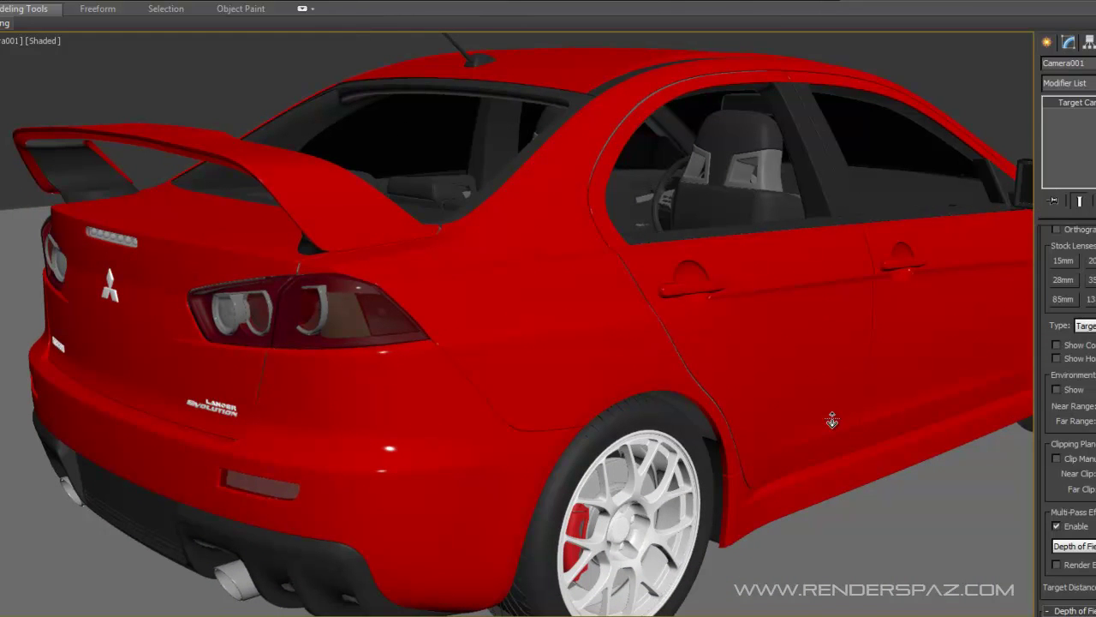
pyautogui.press('p')
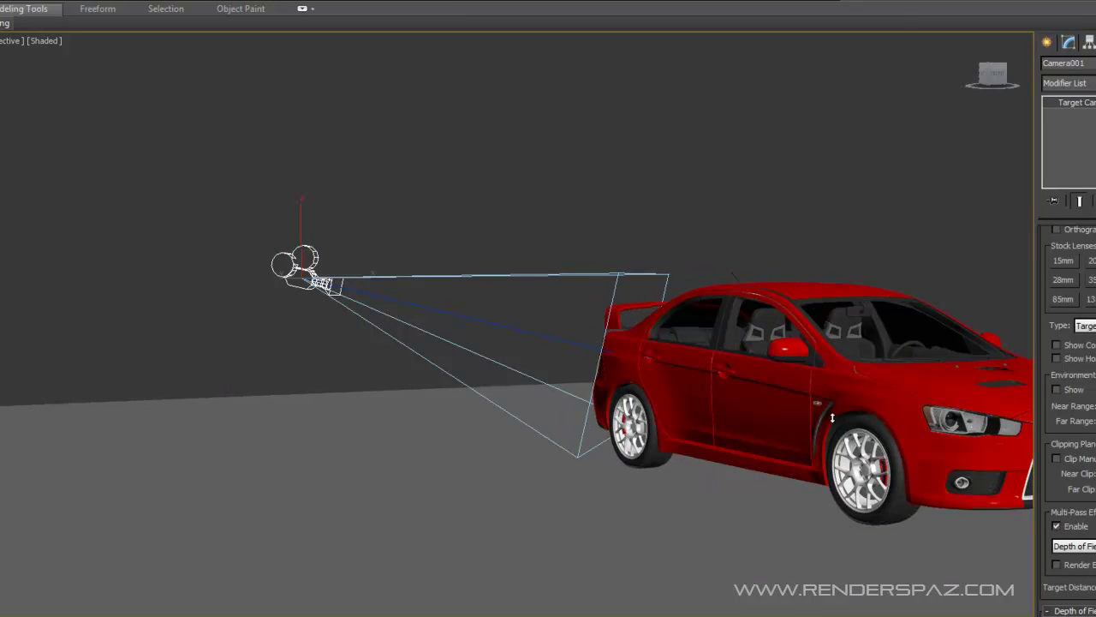
pyautogui.scroll(3, 831, 418)
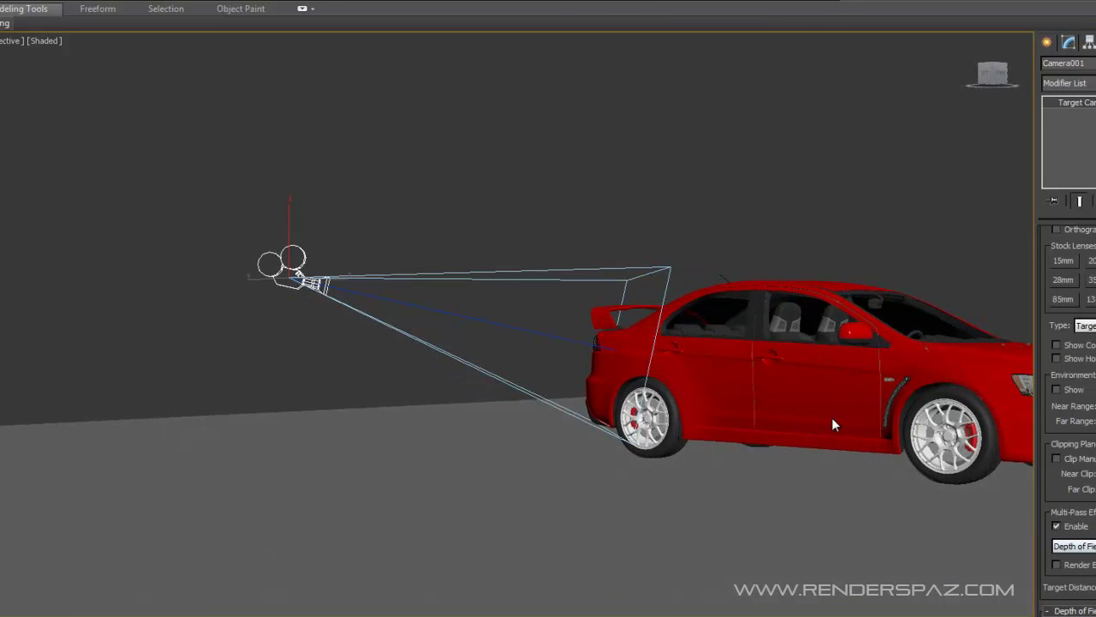
pyautogui.keyDown('alt'); pyautogui.moveTo(832, 418); pyautogui.dragTo(832, 419, button='middle'); pyautogui.keyUp('alt')
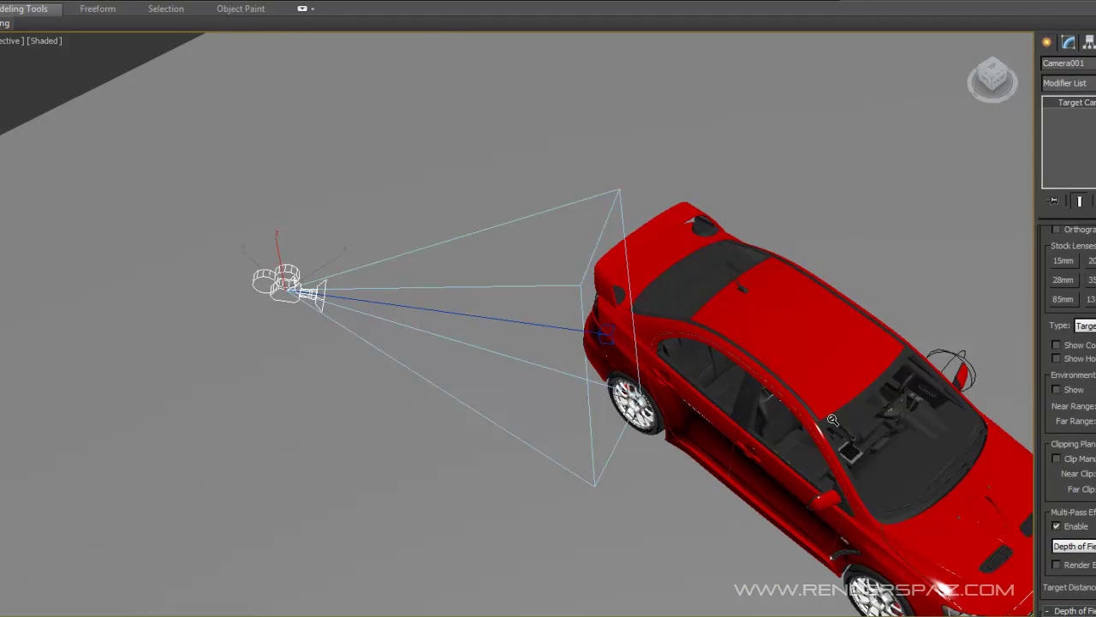
pyautogui.press('c')
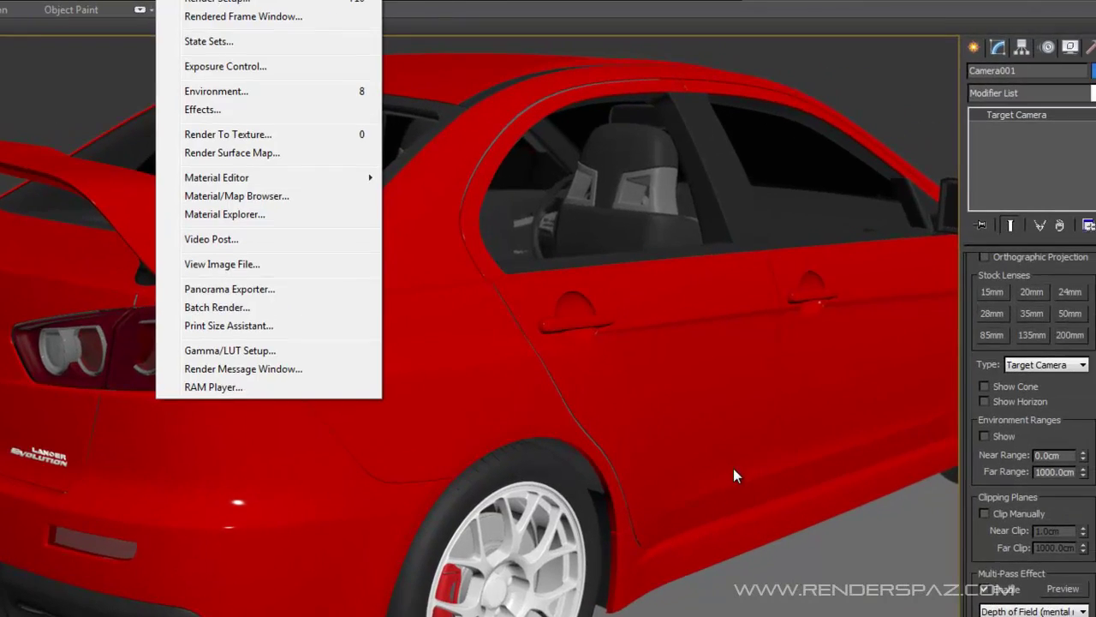
pyautogui.hotkey('shift', 'q')
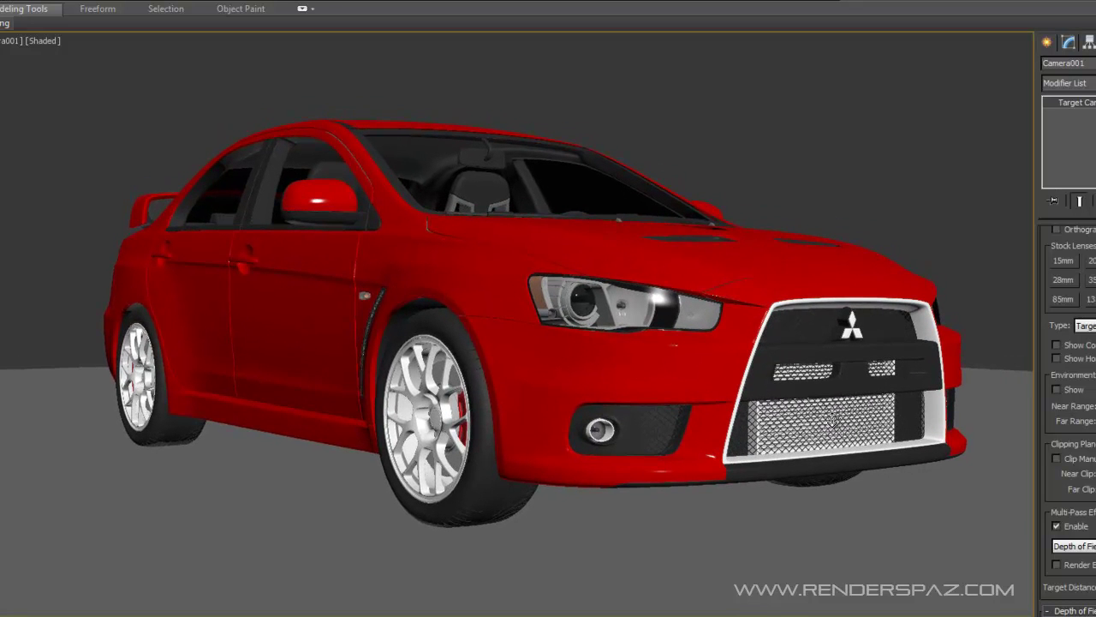
# Review the iray renderer parameters in Render Setup, confirming the 1-minute rendering time.
pyautogui.press('F10')
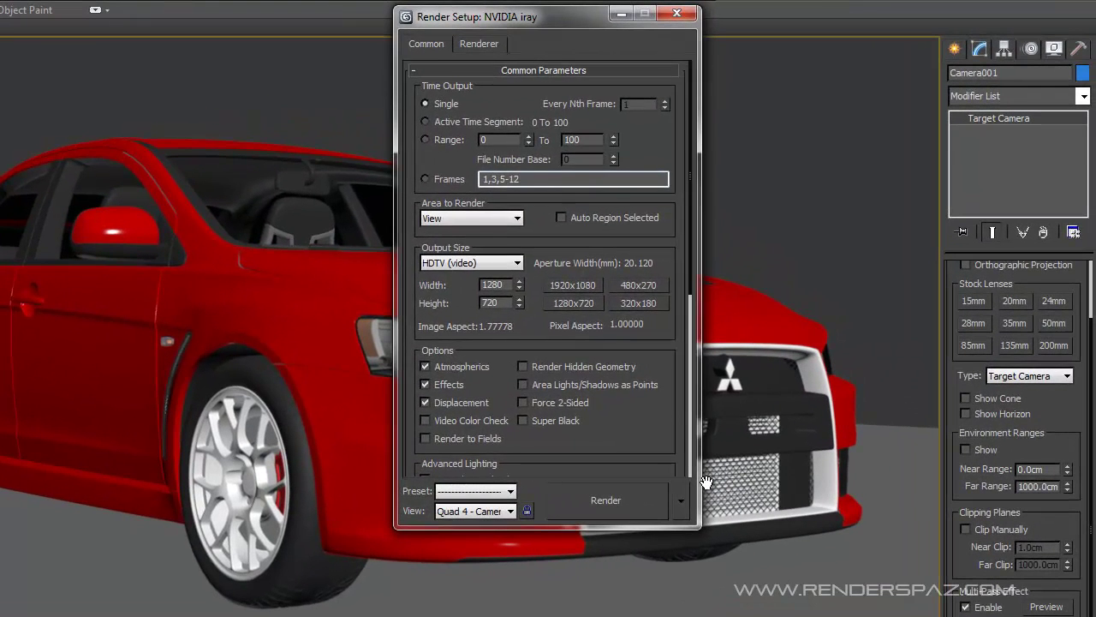
pyautogui.scroll(-2, 831, 421)
pyautogui.scroll(-5, 707, 483)
pyautogui.scroll(-3, 706, 482)
pyautogui.hotkey('ctrl', 'Tab')
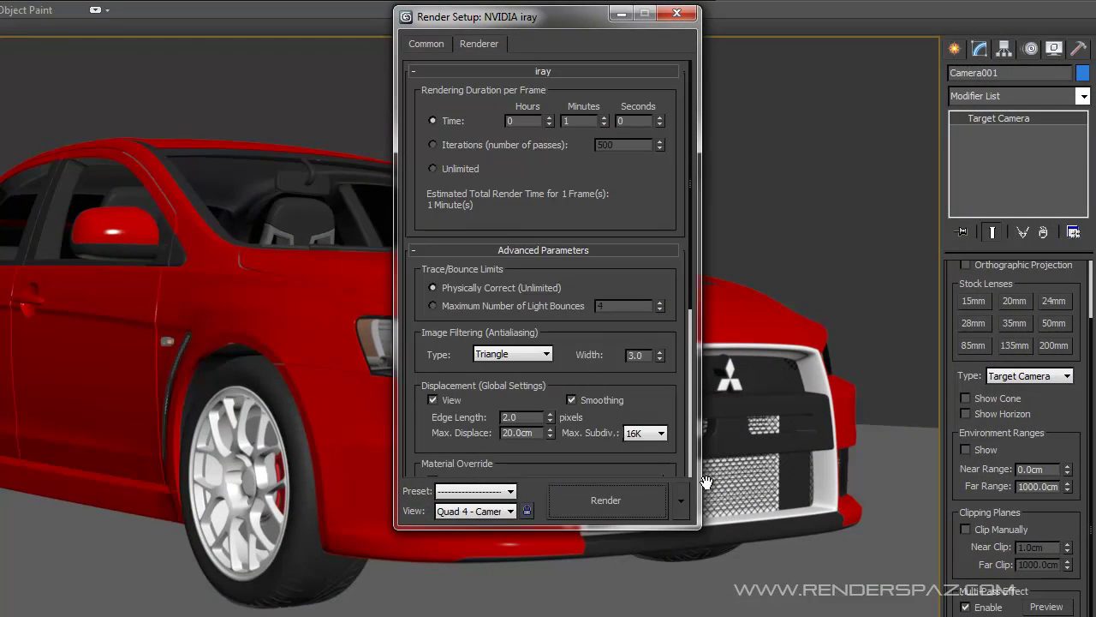
pyautogui.scroll(-2, 706, 482)
pyautogui.scroll(-6, 706, 482)
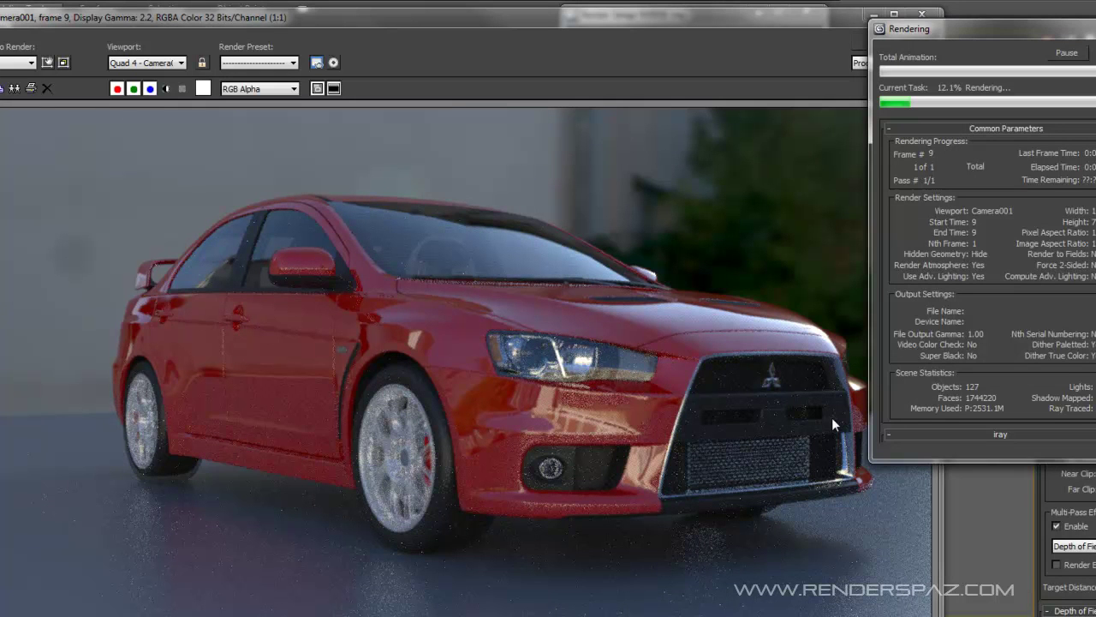
# Cancel the running render and restart the three-quarter view render.
pyautogui.press('Escape')
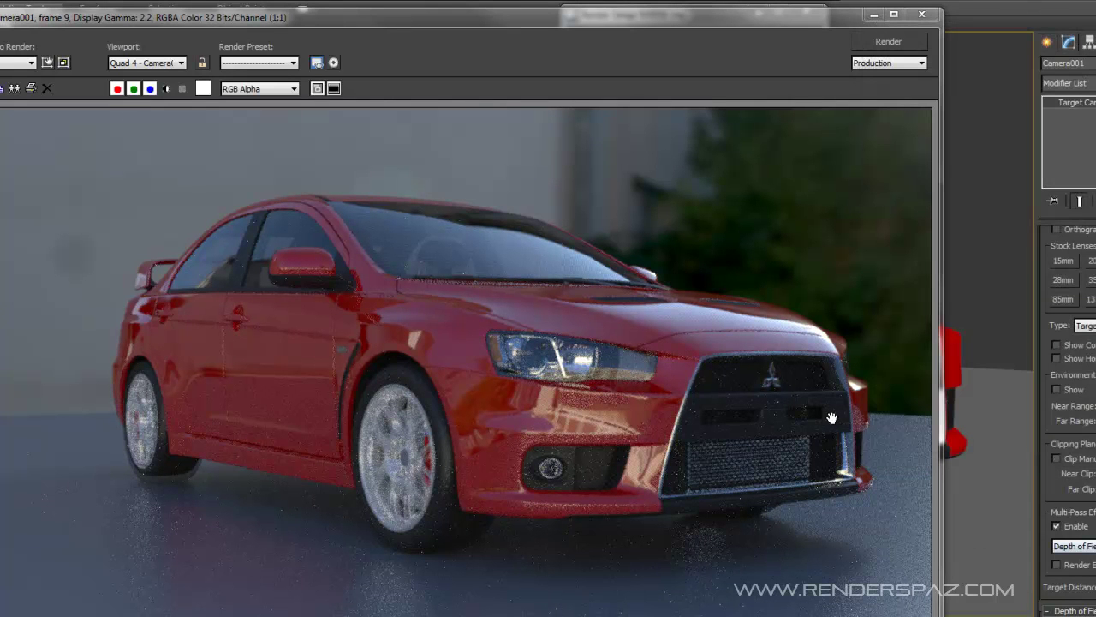
pyautogui.hotkey('shift', 'q')
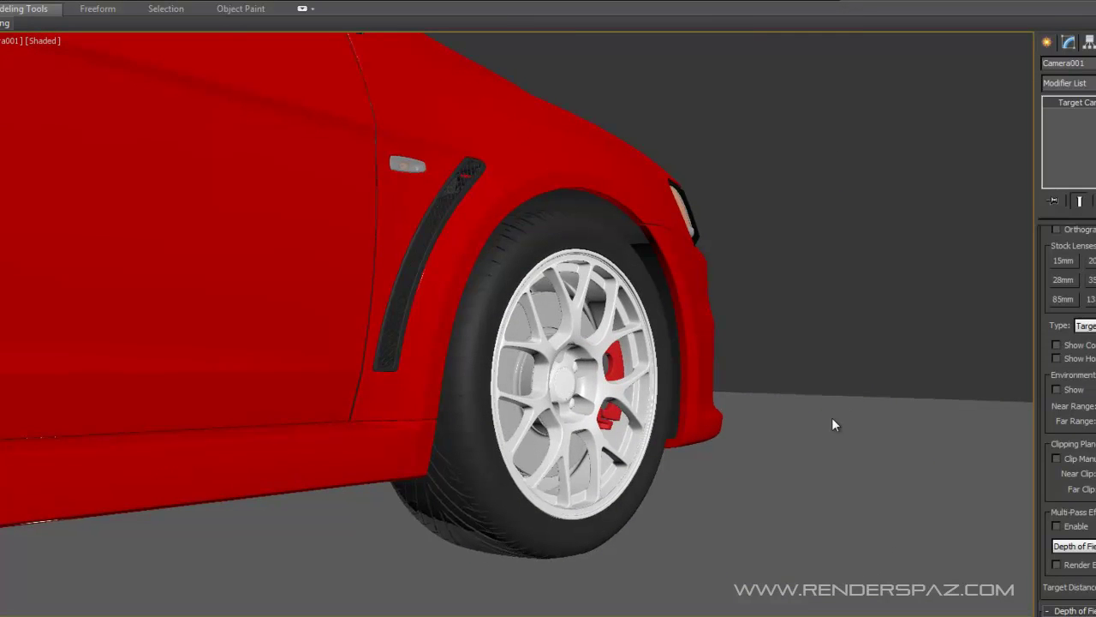
# Dolly Camera001 in on the front wheel, checking its placement against the whole-car Perspective view.
pyautogui.scroll(2, 831, 420)
pyautogui.scroll(2, 831, 420)
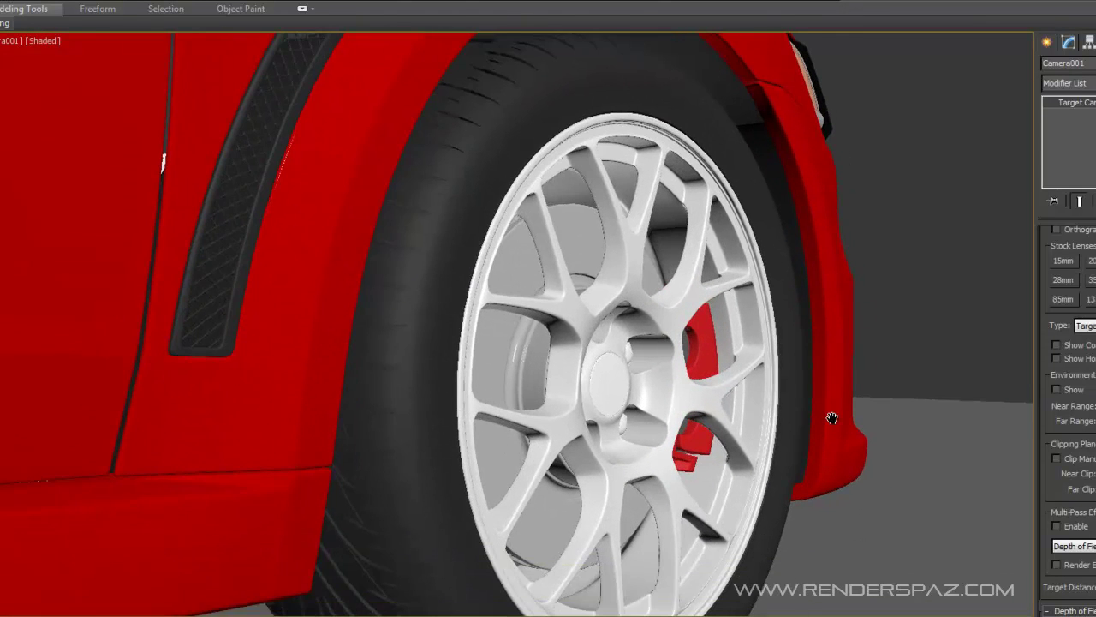
pyautogui.scroll(1, 831, 420)
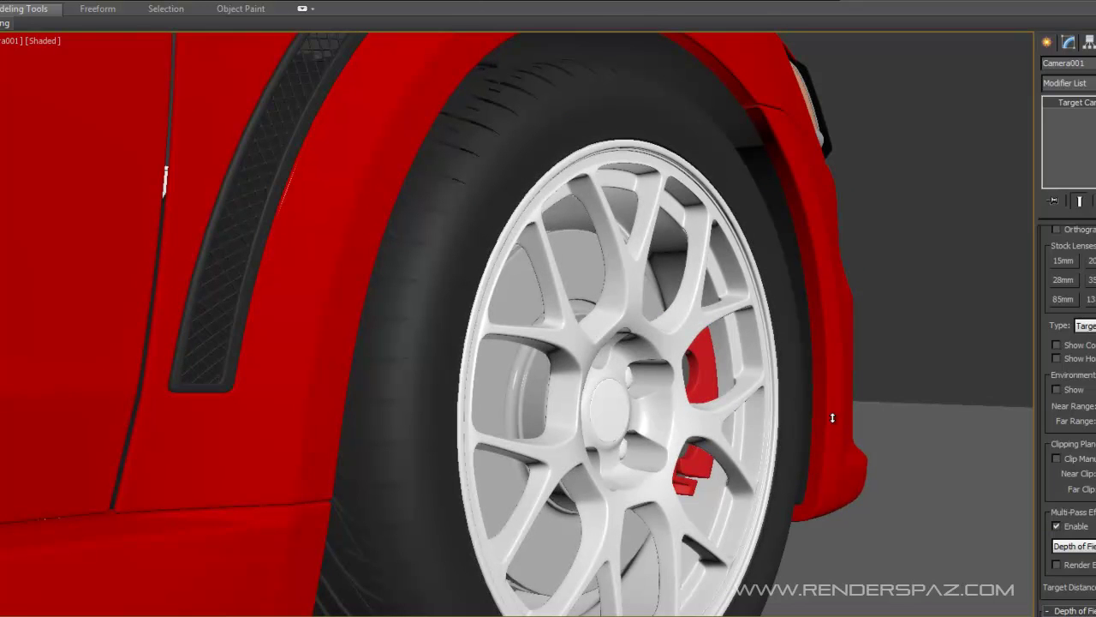
pyautogui.press('p')
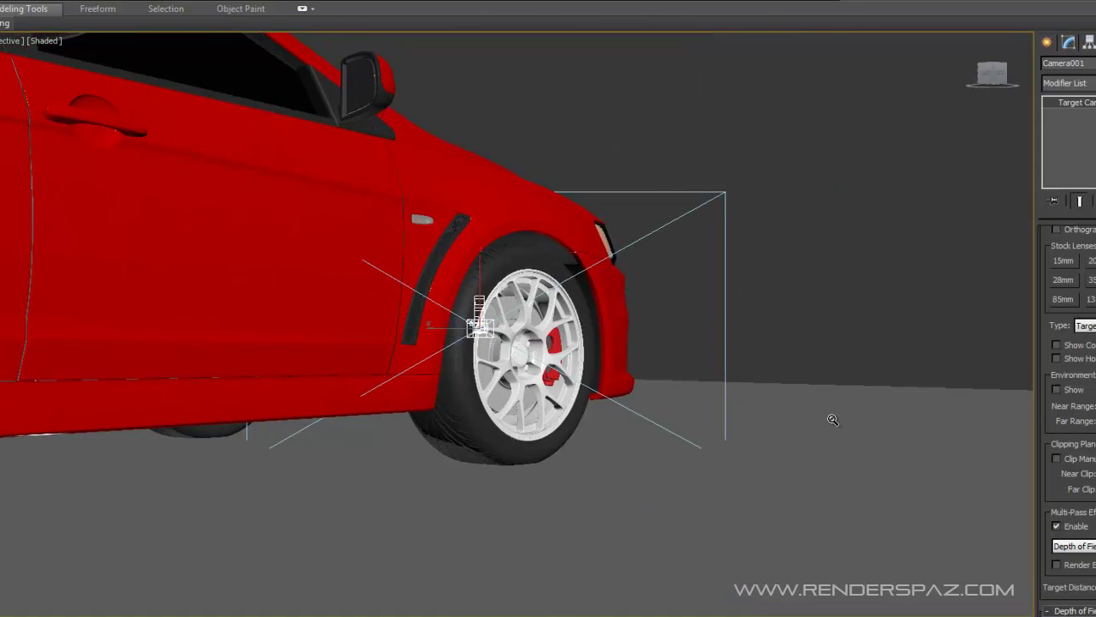
pyautogui.scroll(-5, 833, 419)
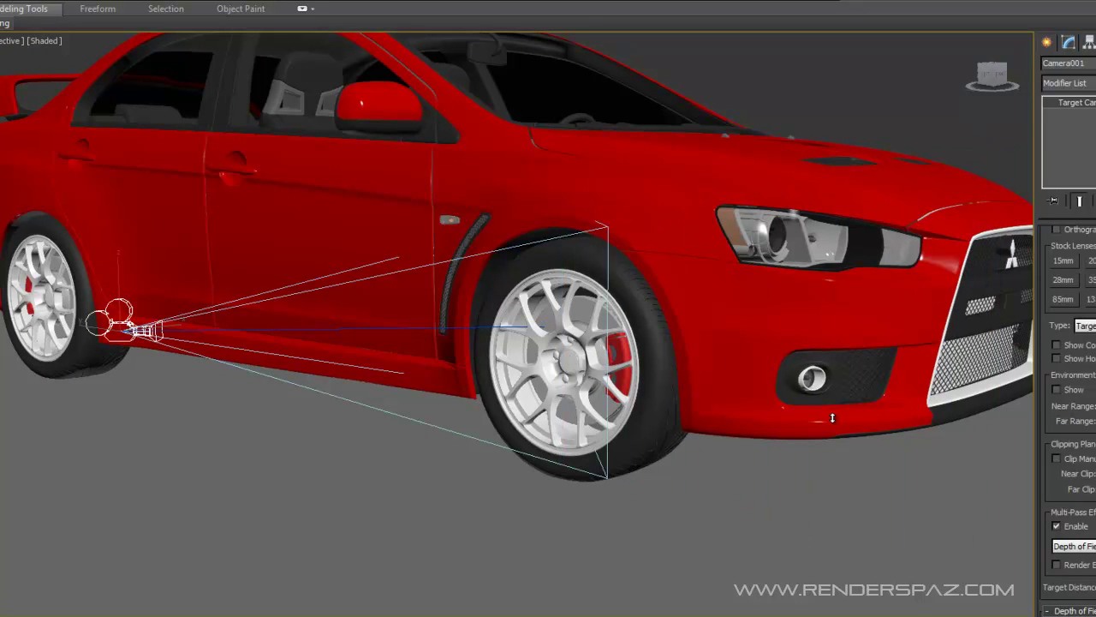
pyautogui.press('c')
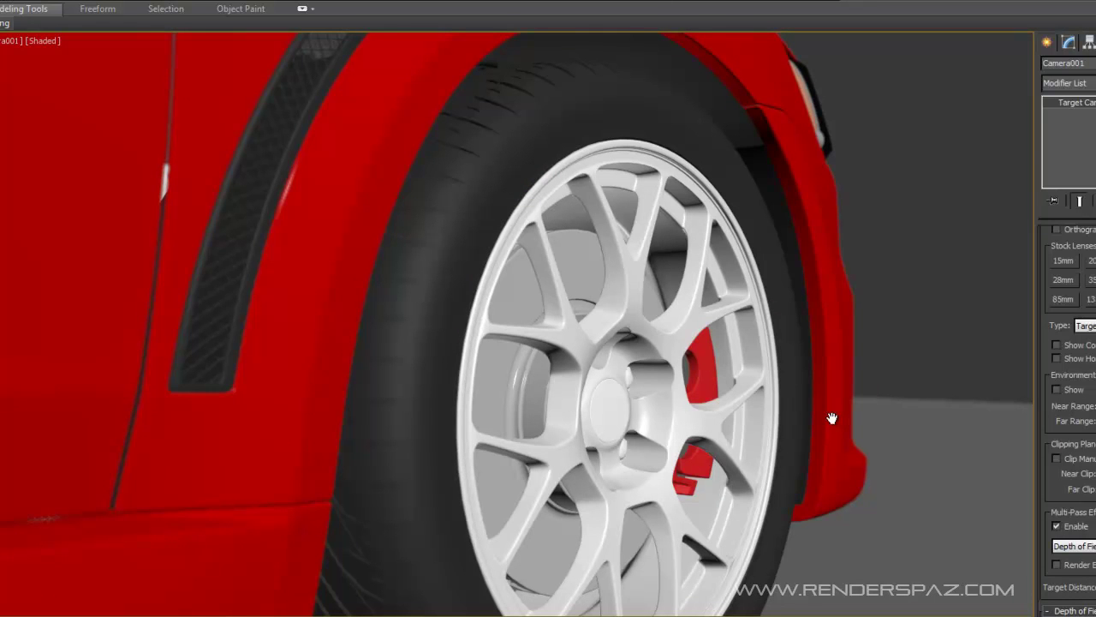
pyautogui.scroll(1, 832, 418)
pyautogui.press('p')
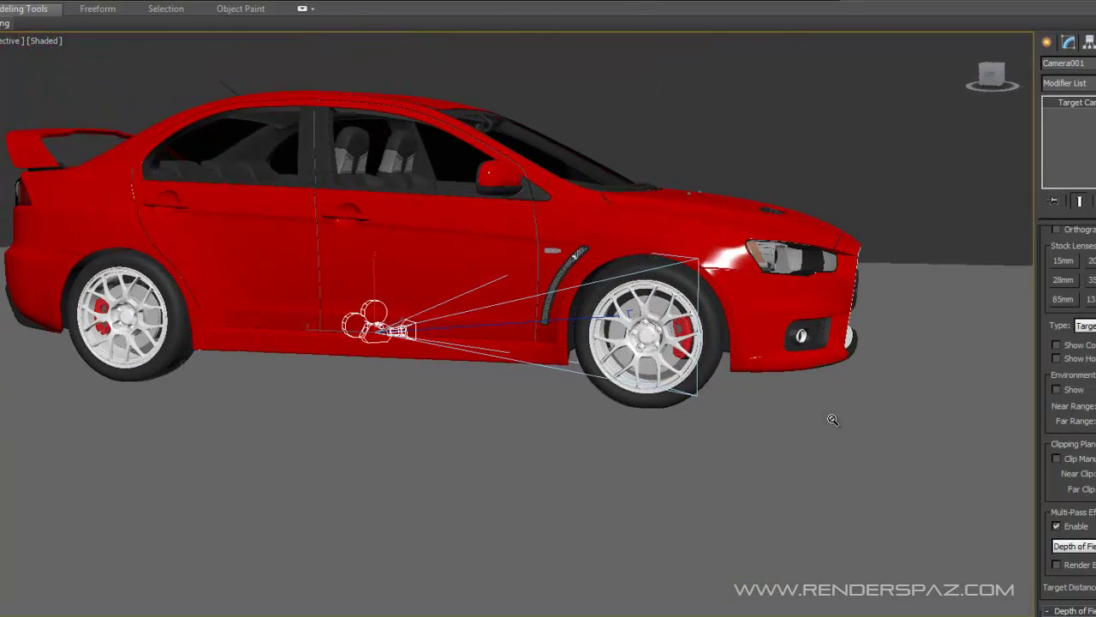
pyautogui.press('c')
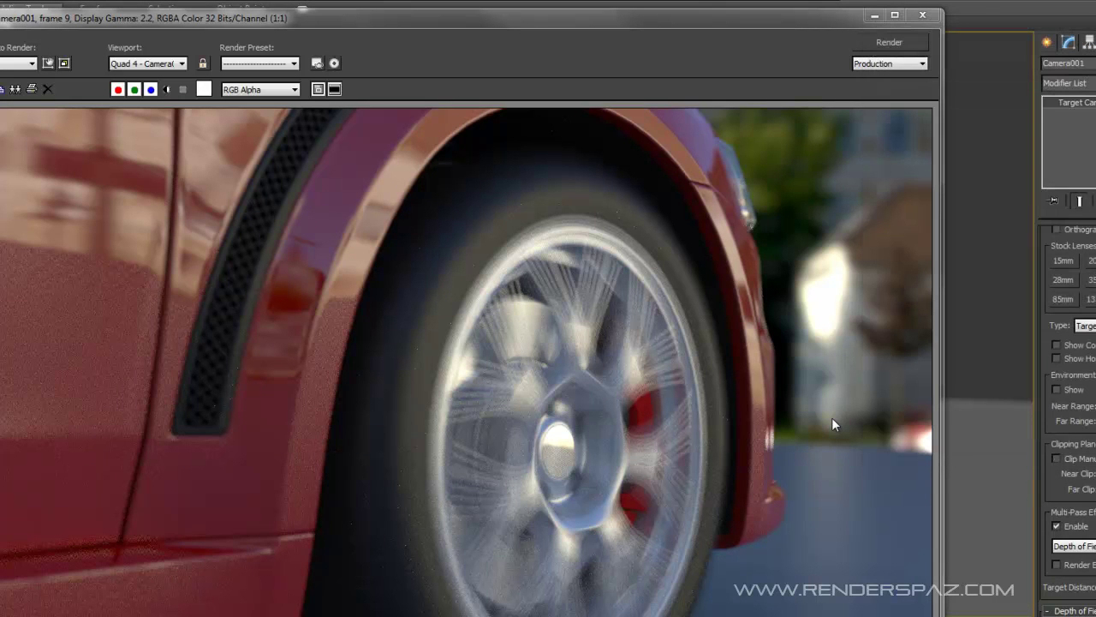
# Set the iray Rendering Duration to Unlimited and render the front-wheel close-up.
pyautogui.hotkey('alt', 'r')
pyautogui.press('Down')
pyautogui.press('Return')
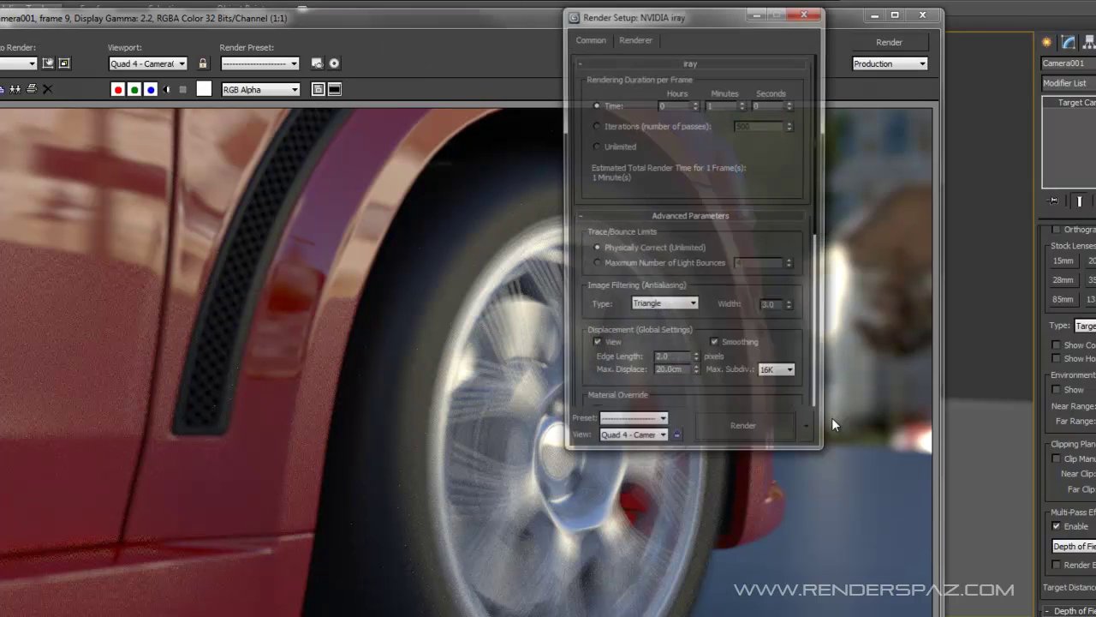
pyautogui.click(595, 145)
pyautogui.click(744, 432)
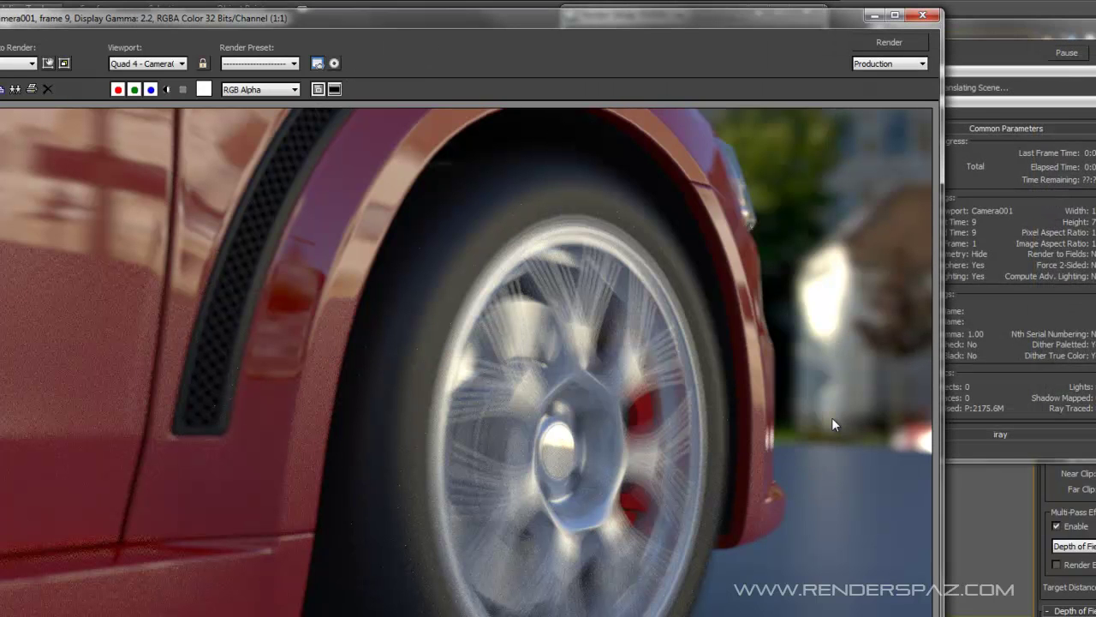